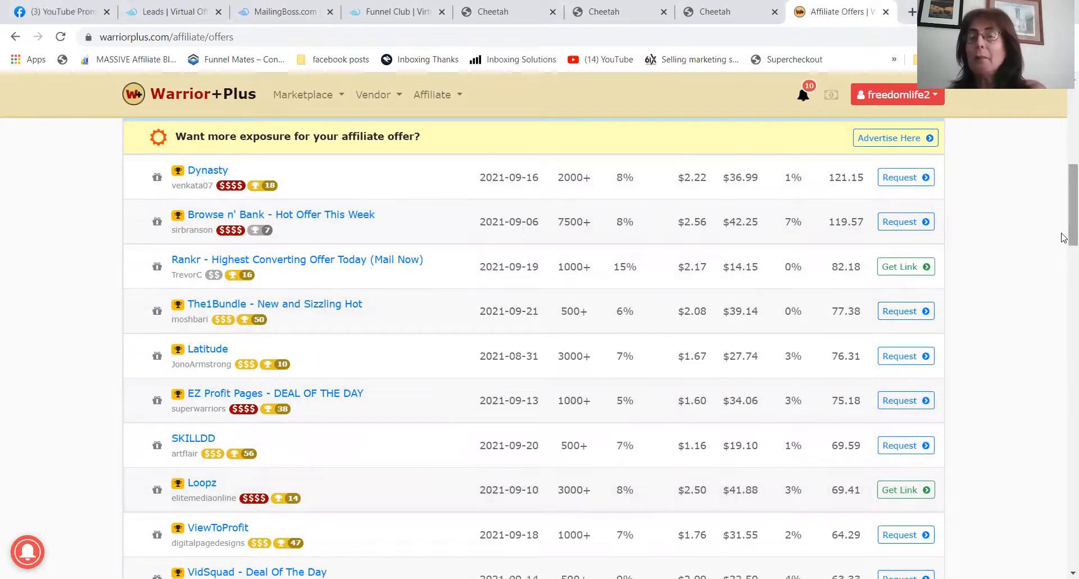
# Search the affiliate offers for the keyword "magnetic" and look through the matching offers.
pyautogui.moveTo(1064, 231); pyautogui.dragTo(1062, 194)
pyautogui.click(263, 304)
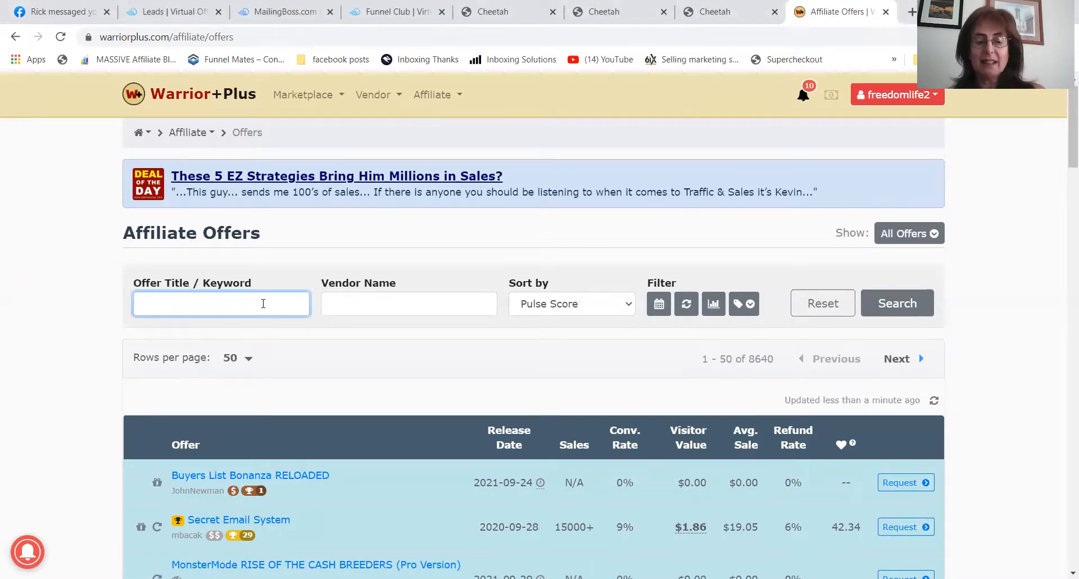
pyautogui.write('magnetic')
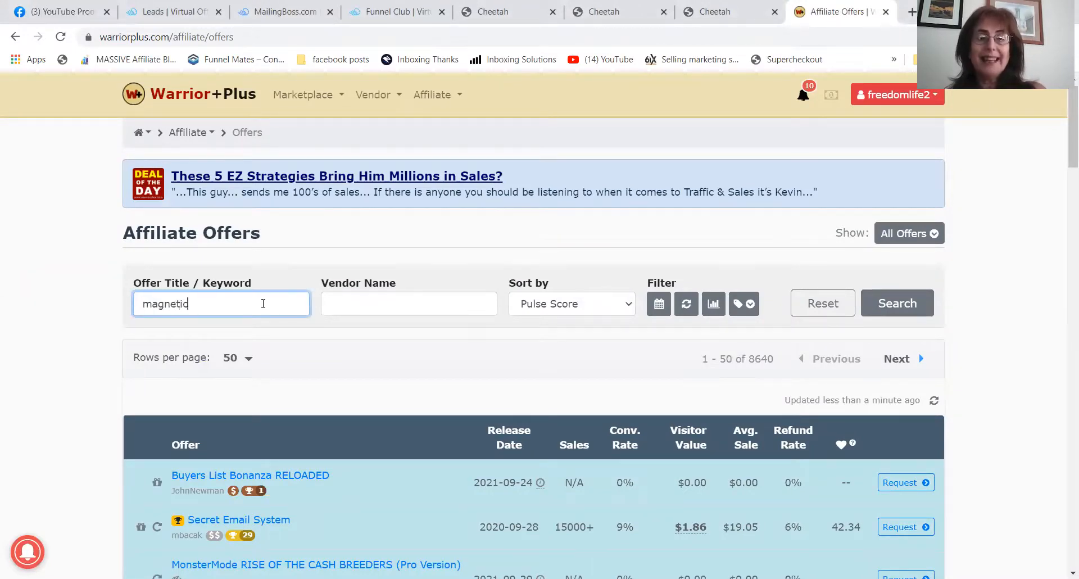
pyautogui.click(902, 304)
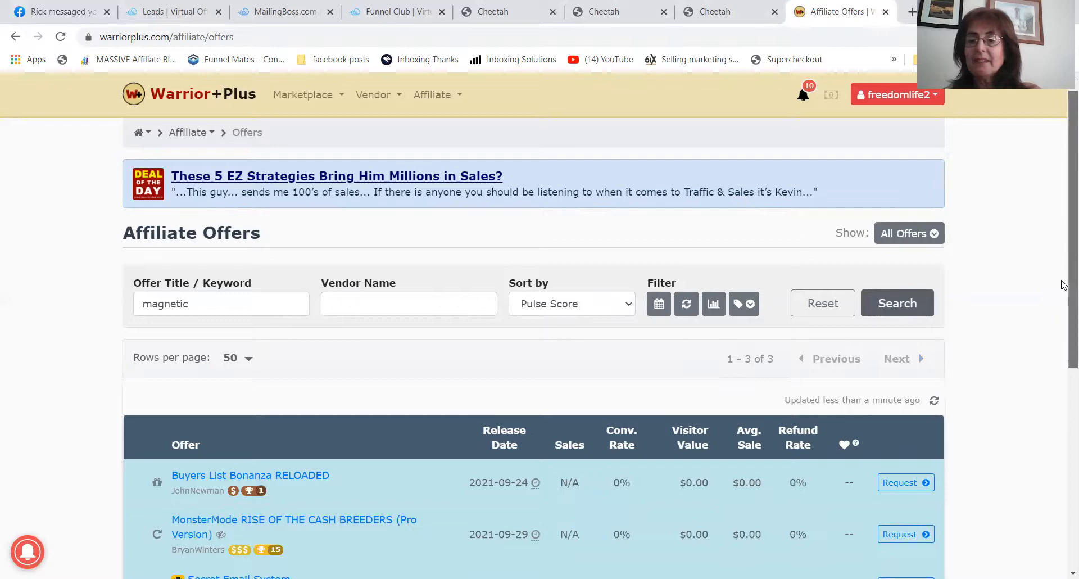
pyautogui.scroll(-5, 1062, 283)
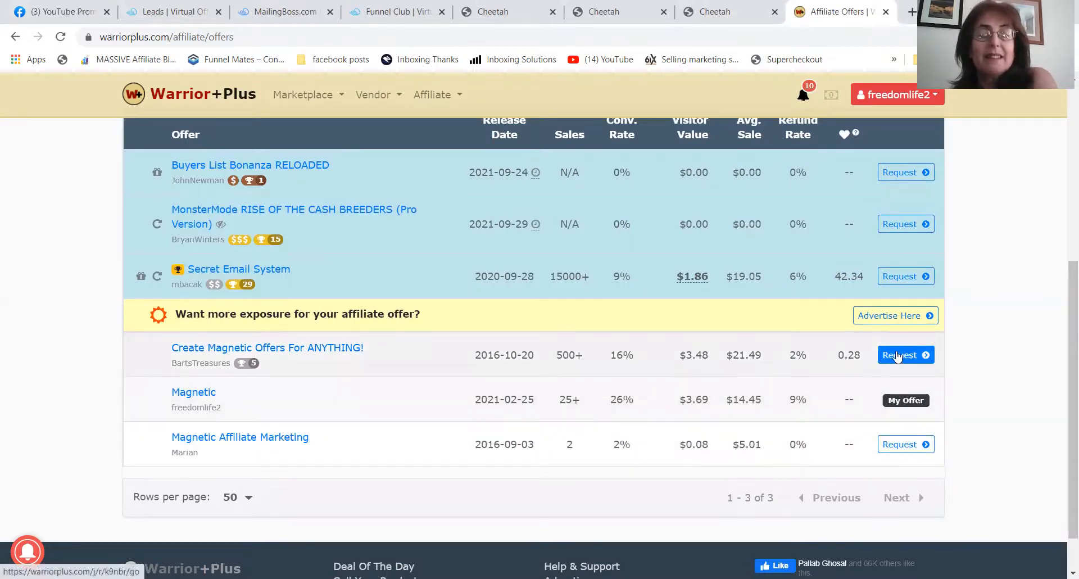
# Open the approval request form for the offer "Create Magnetic Offers For ANYTHING!".
pyautogui.click(898, 356)
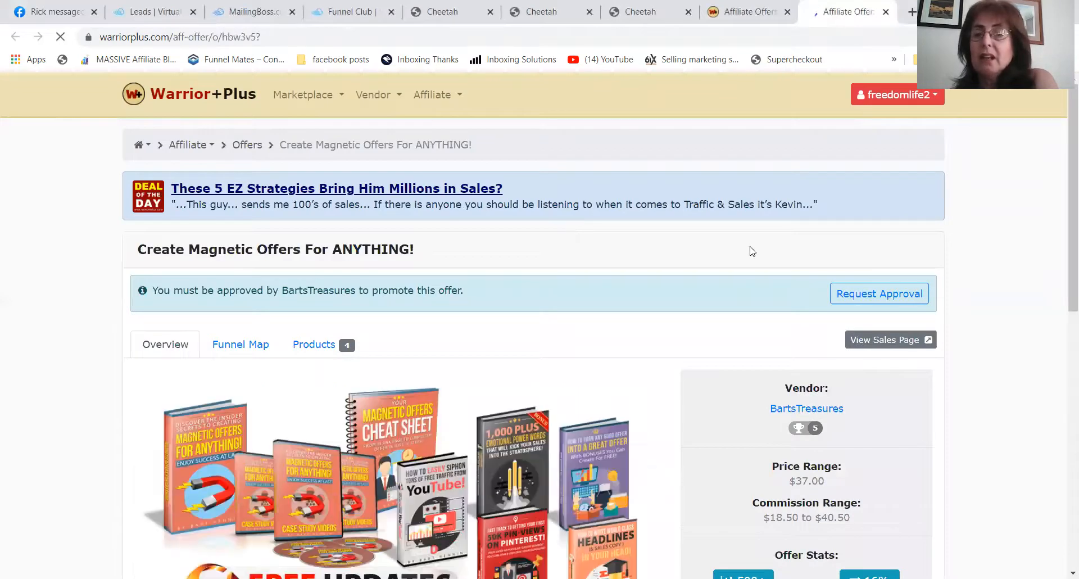
pyautogui.click(866, 298)
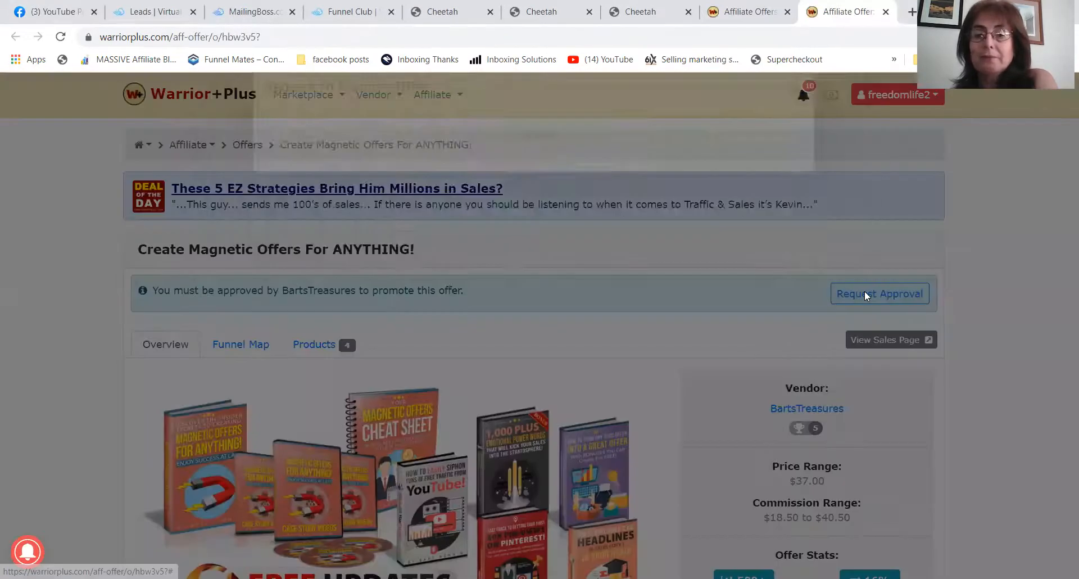
pyautogui.click(513, 217)
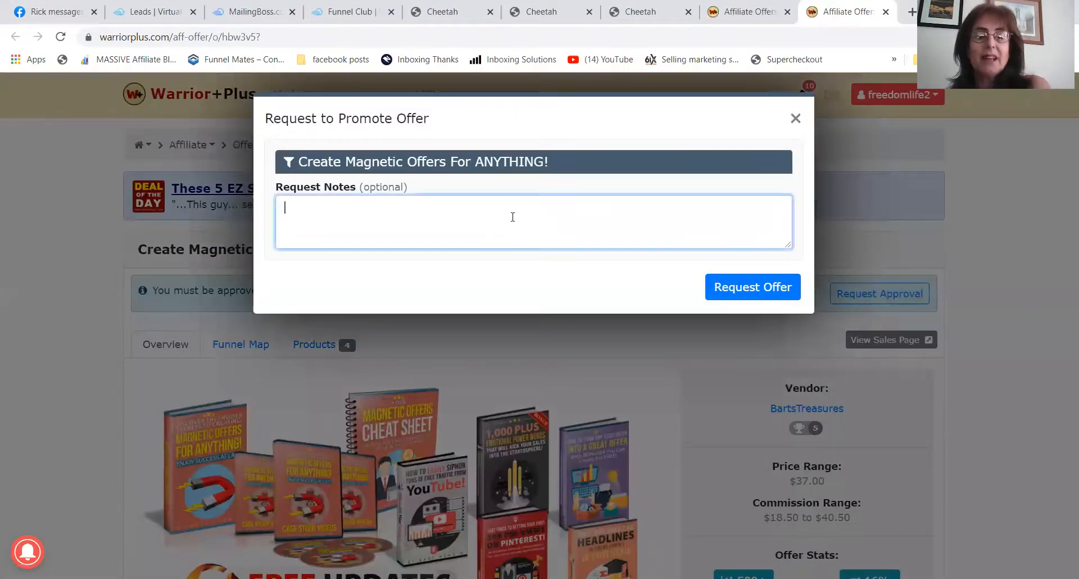
# Draft, without sending, the request note "I would like to promote your product on my youtube channel, in my facbeook group and to my emails list".
pyautogui.write('I')
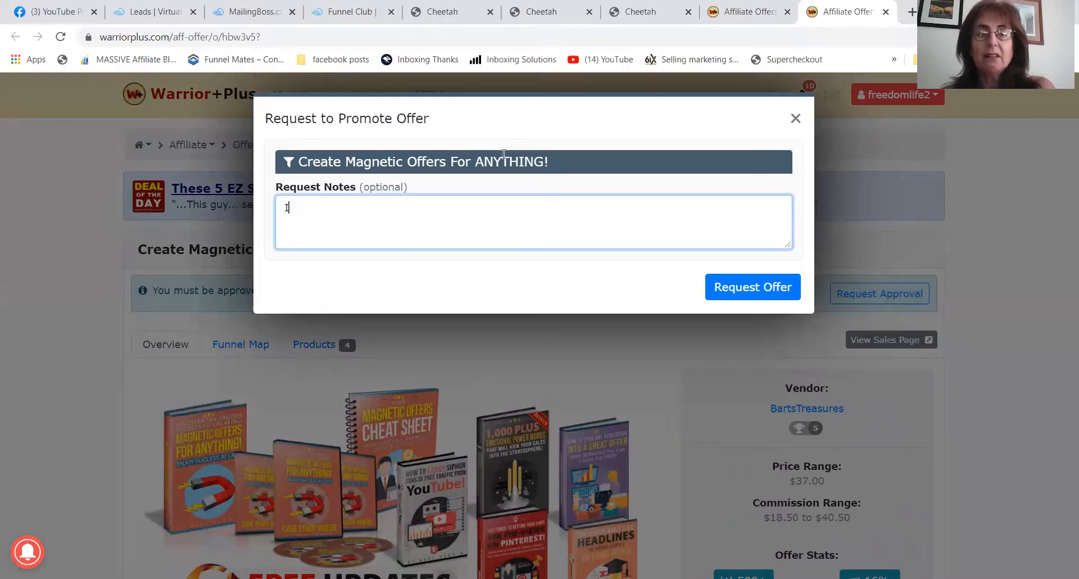
pyautogui.write(' would like to p')
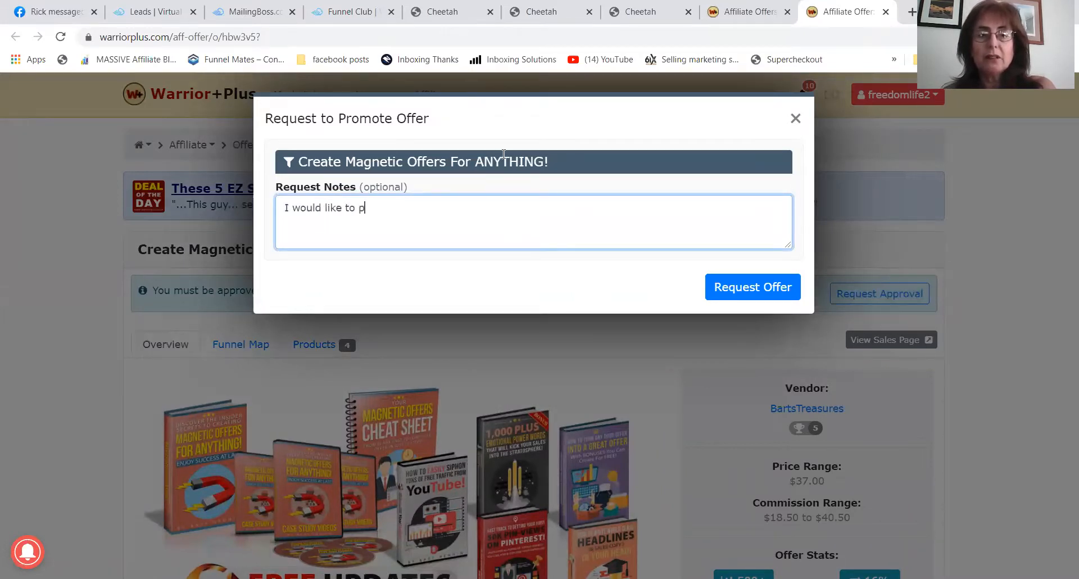
pyautogui.write('romote your ')
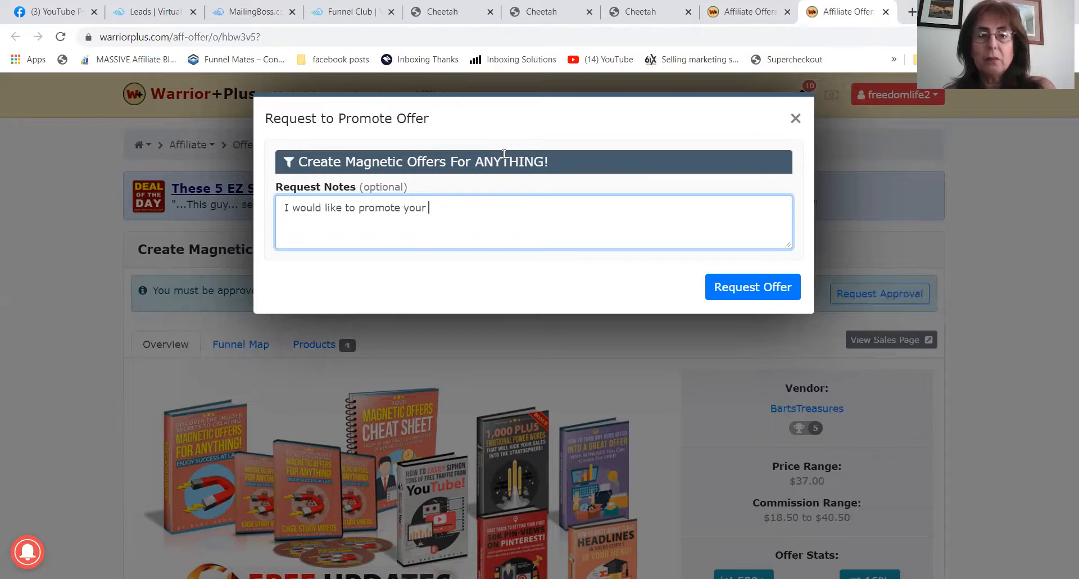
pyautogui.write('produc')
pyautogui.press('BackSpace')
pyautogui.press('BackSpace')
pyautogui.write('8c')
pyautogui.press('BackSpace')
pyautogui.press('BackSpace')
pyautogui.write('uct ')
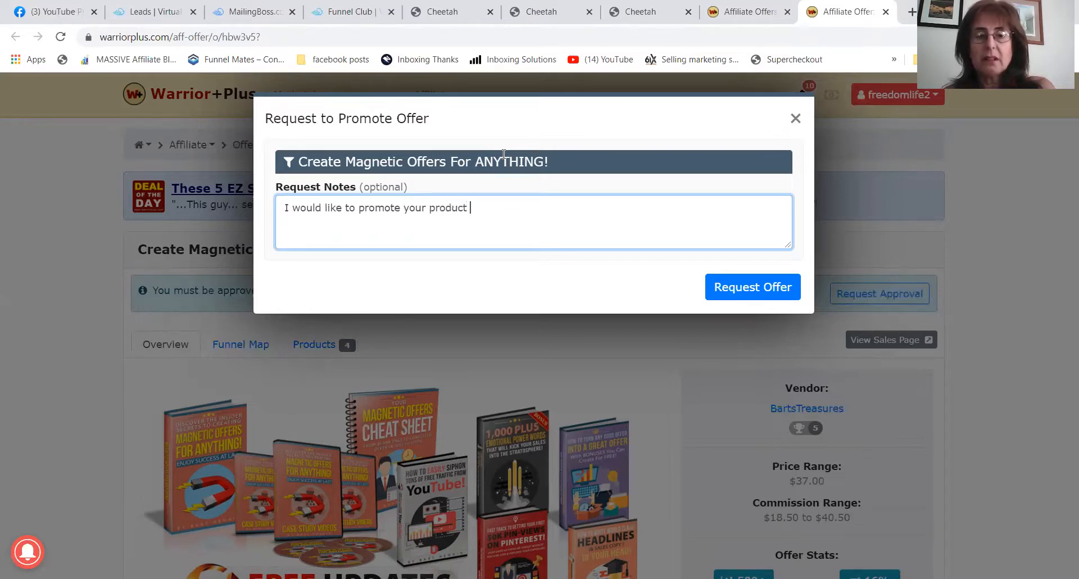
pyautogui.write('on my youtube')
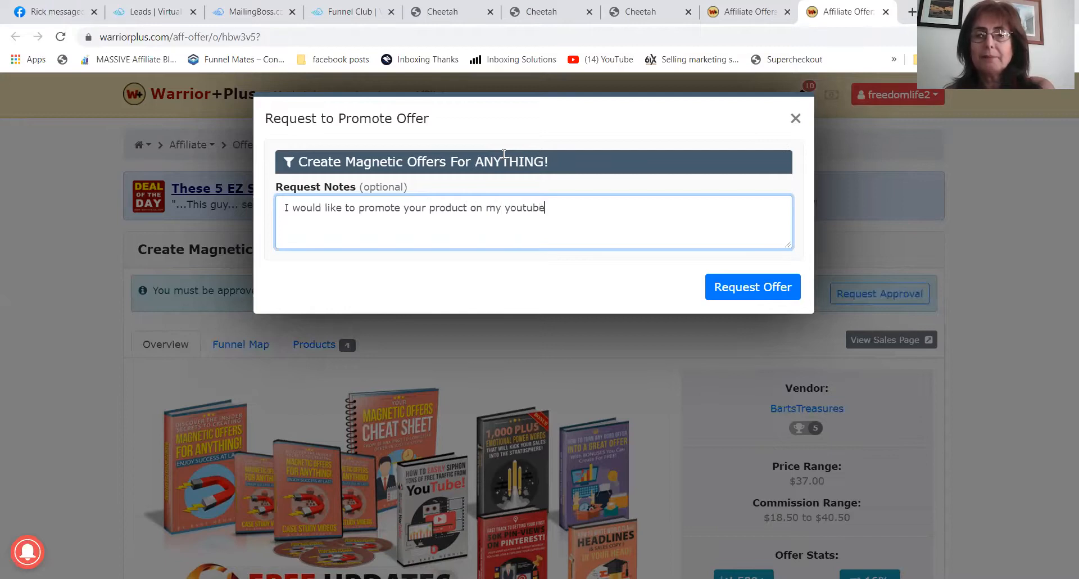
pyautogui.write(' channel, in my facbeook goup')
pyautogui.press('BackSpace')
pyautogui.press('BackSpace')
pyautogui.press('BackSpace')
pyautogui.write('roup and to my el')
pyautogui.press('BackSpace')
pyautogui.write('mails list')
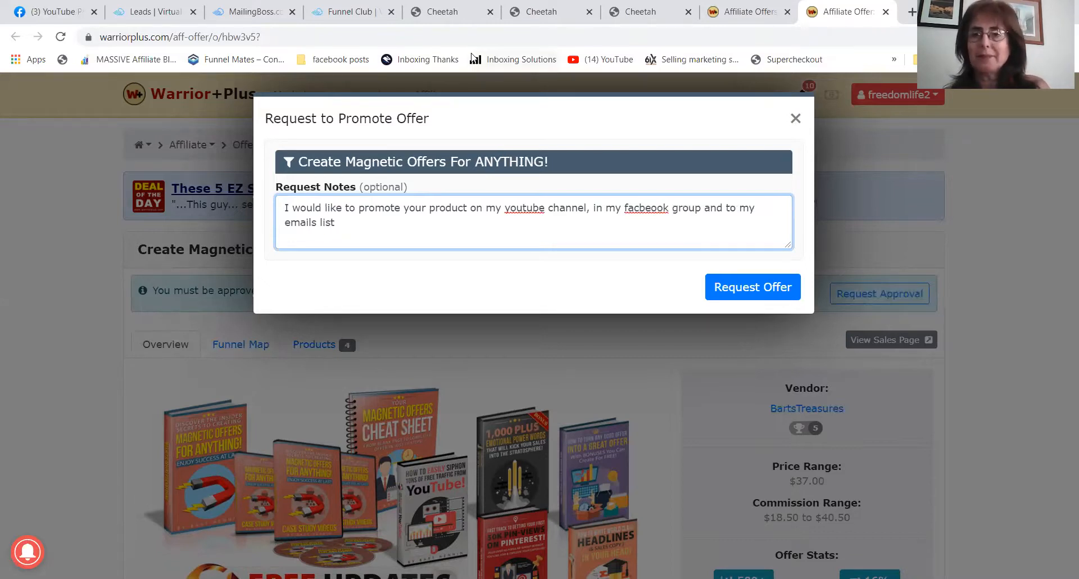
pyautogui.click(797, 119)
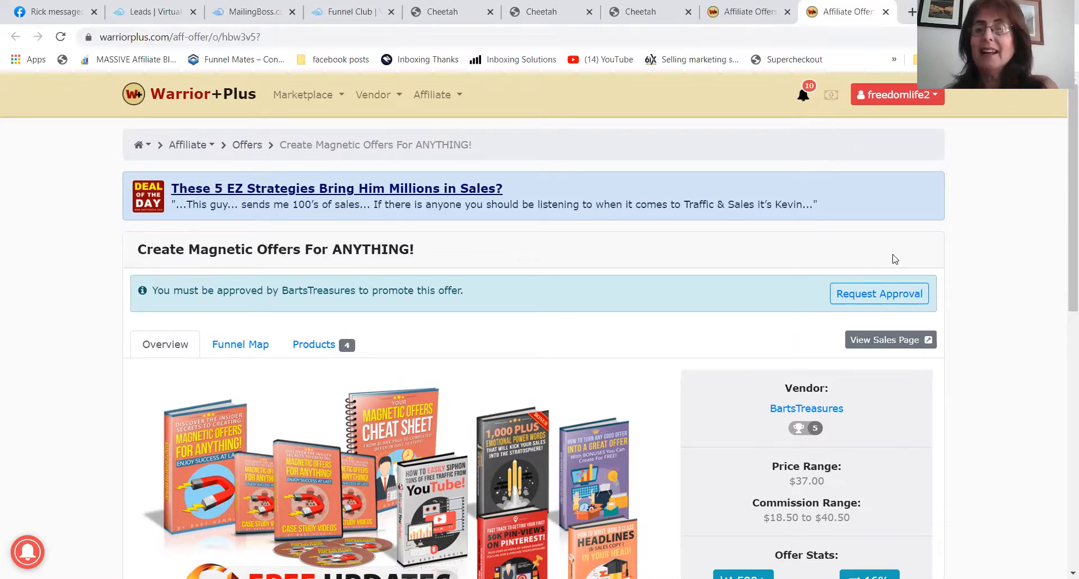
# Return to the affiliate offers list and view the affiliate link details of the Rankr offer.
pyautogui.moveTo(434, 106)
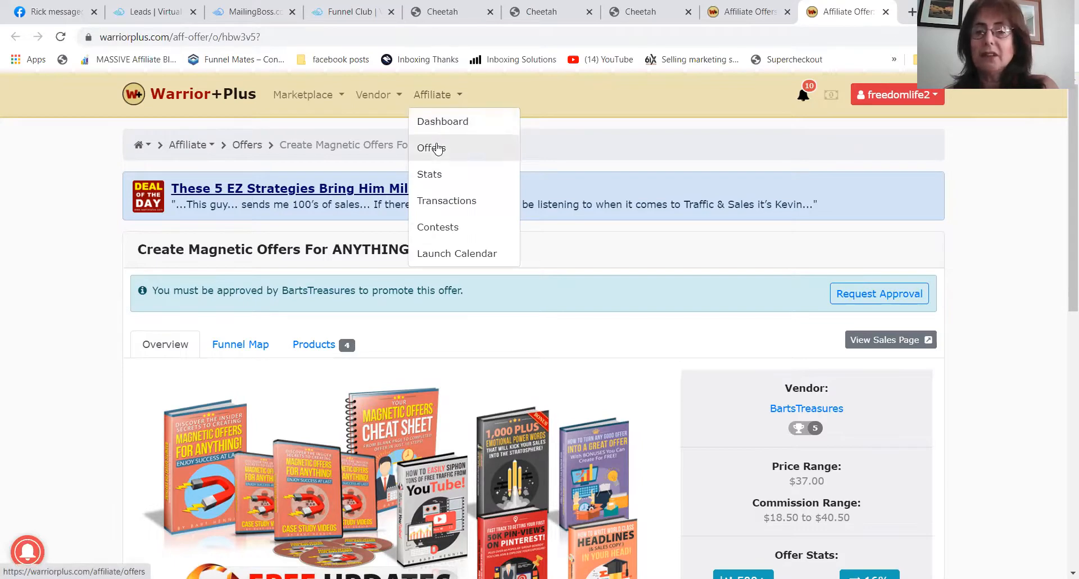
pyautogui.click(438, 149)
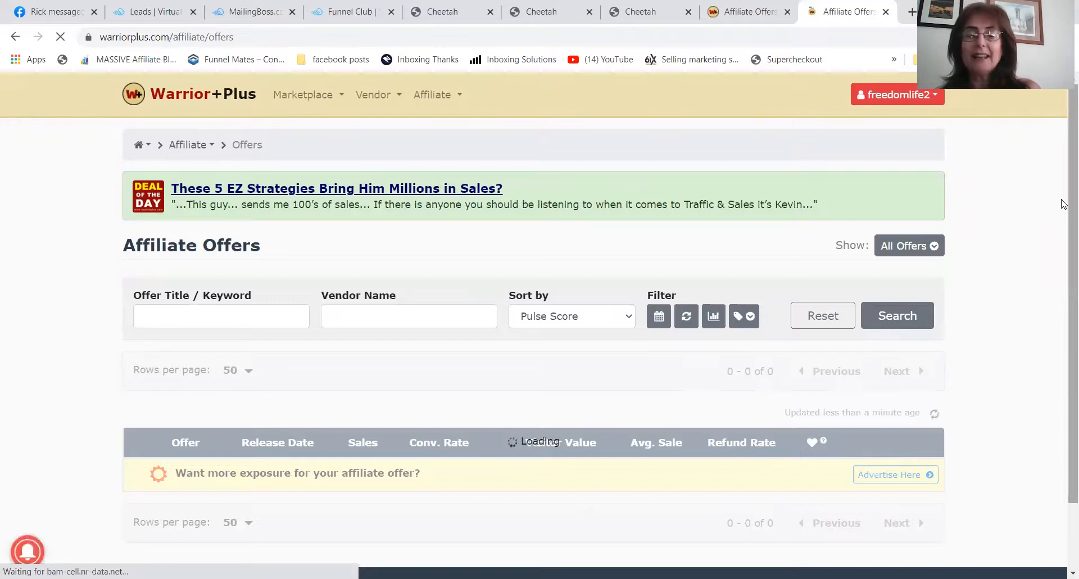
pyautogui.scroll(-7, 1063, 236)
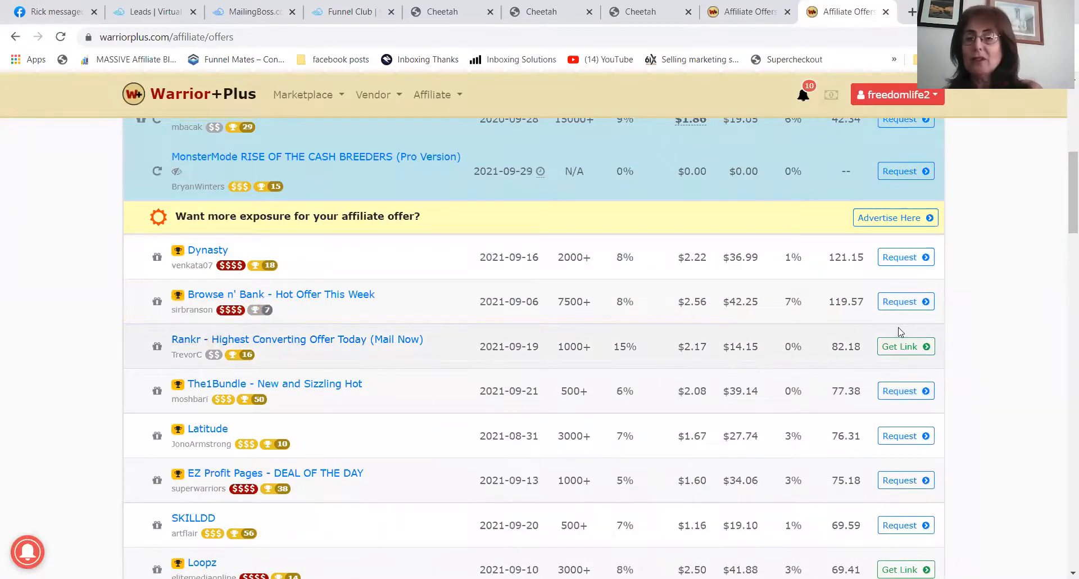
pyautogui.click(907, 347)
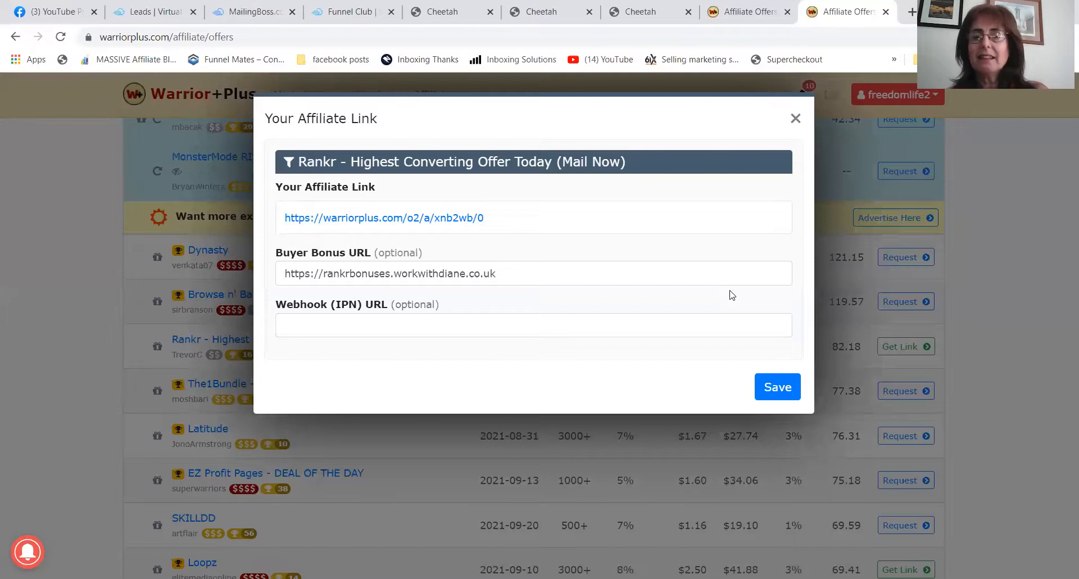
pyautogui.click(796, 120)
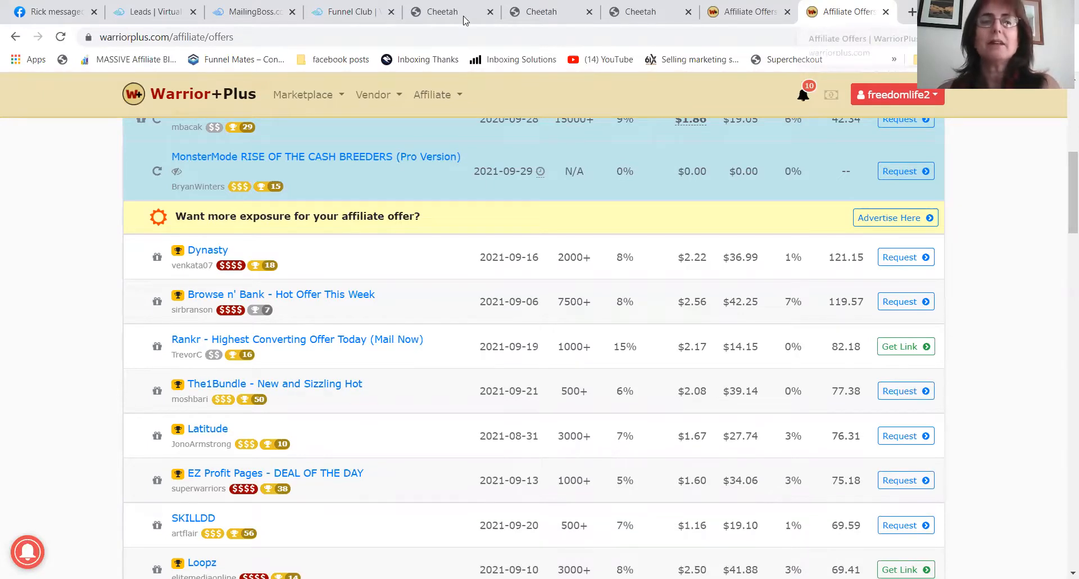
# Switch to the rankr site in the Cheetah builder, check the Funnel Club templates, and open the RANKR page for editing.
pyautogui.click(440, 14)
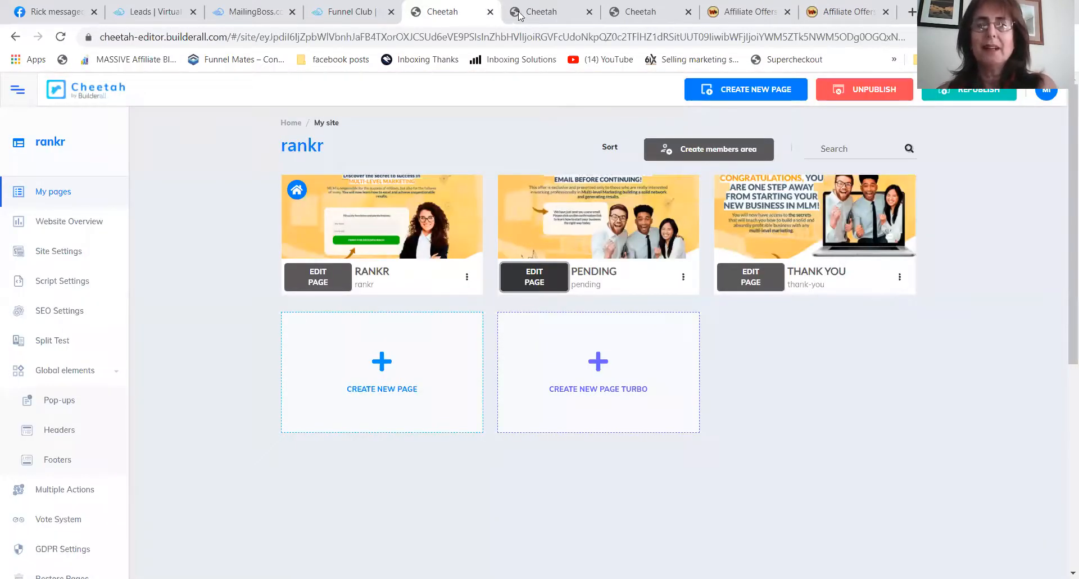
pyautogui.click(364, 14)
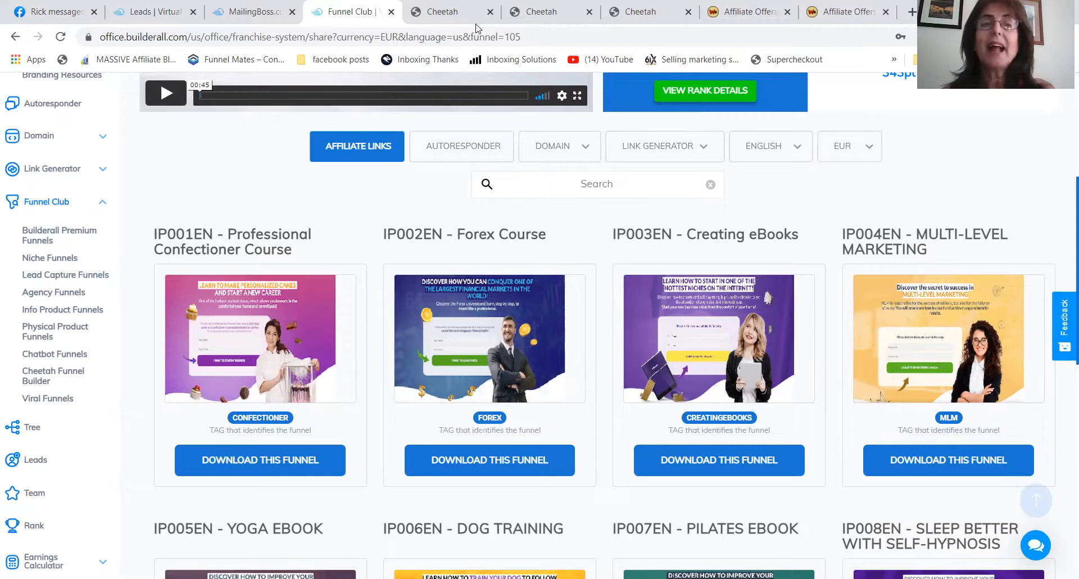
pyautogui.click(450, 15)
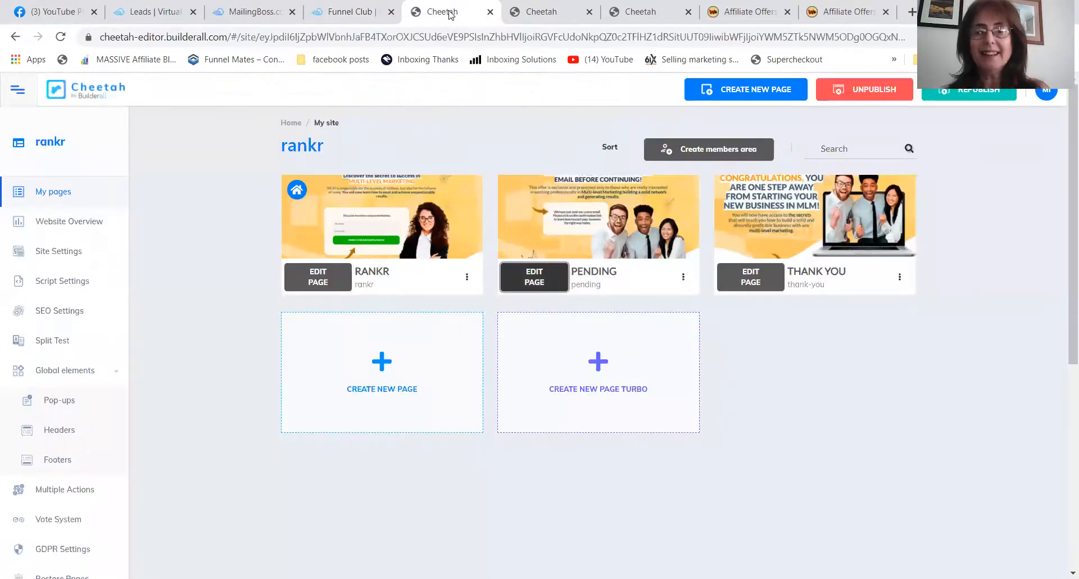
pyautogui.moveTo(281, 209)
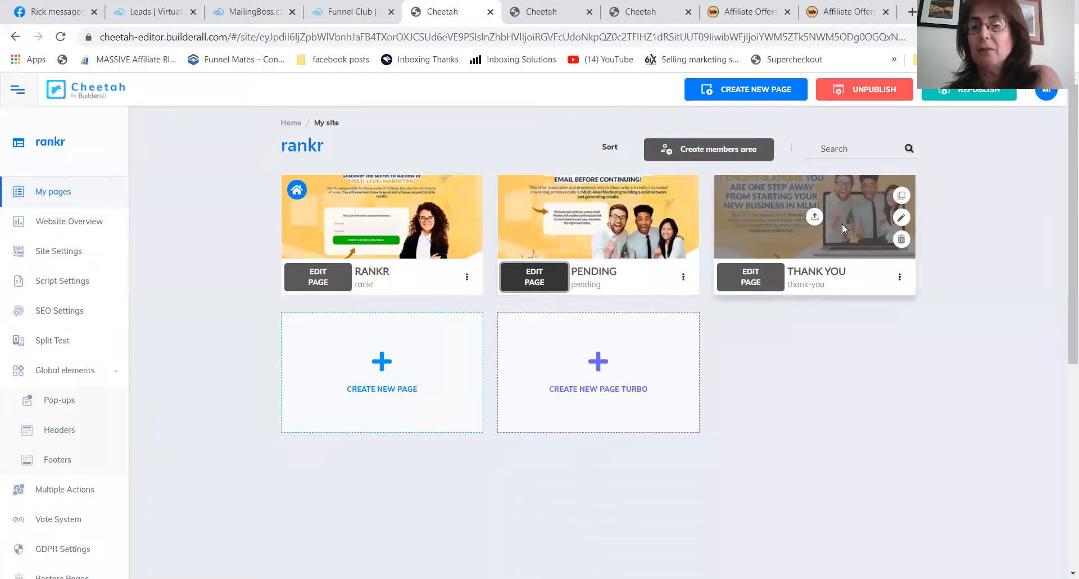
pyautogui.click(317, 278)
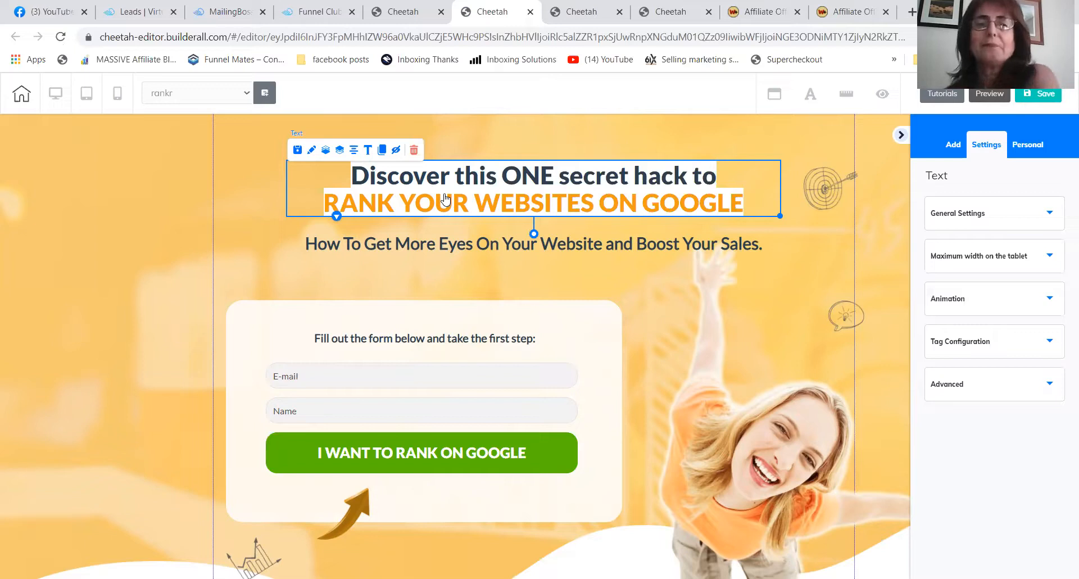
# Reword the first line of the page headline to "Discover this AMAZING secret hack to".
pyautogui.doubleClick(484, 178)
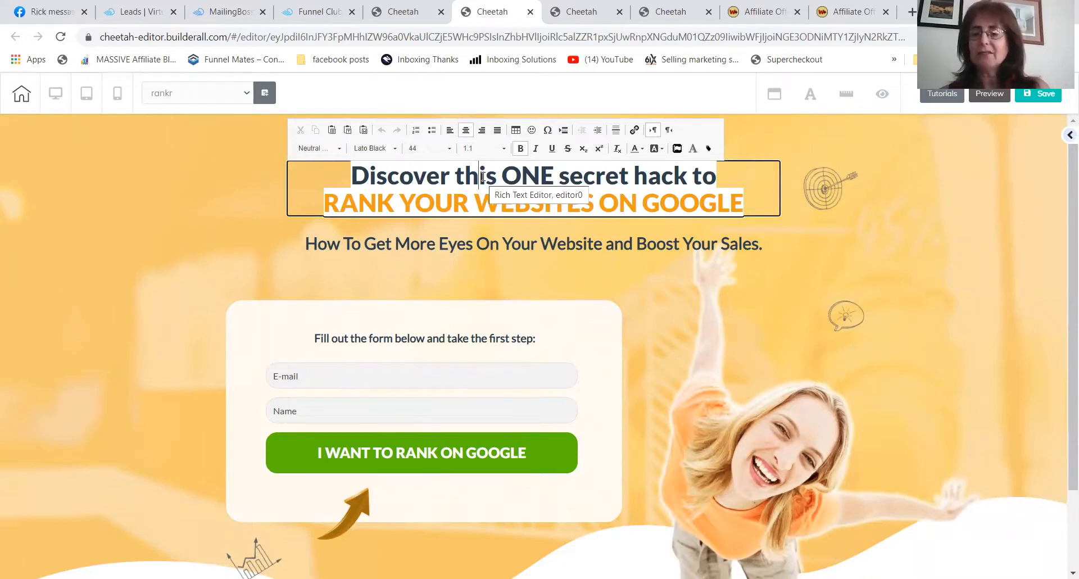
pyautogui.press('Return')
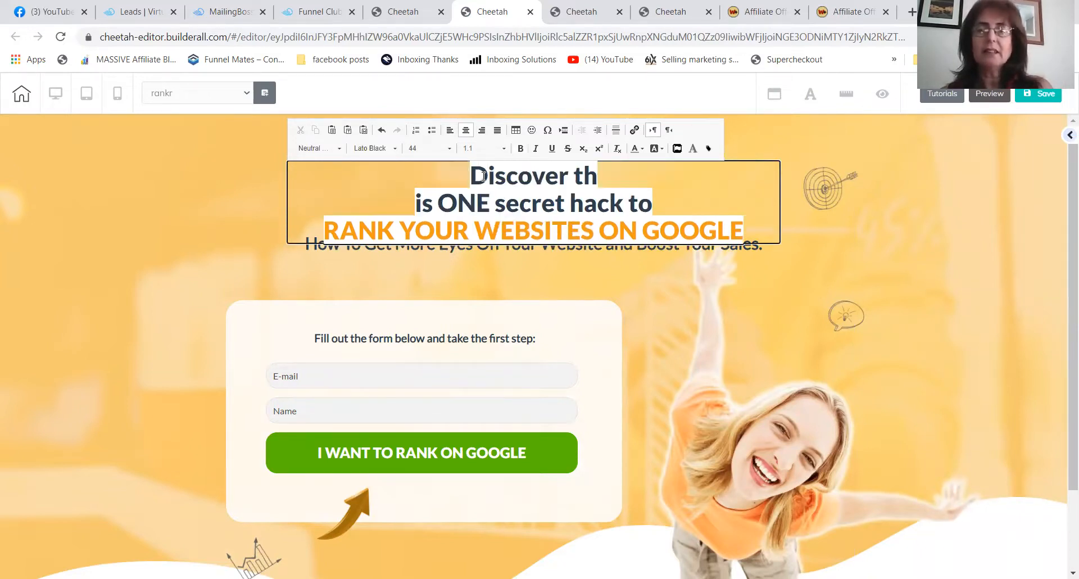
pyautogui.press('BackSpace')
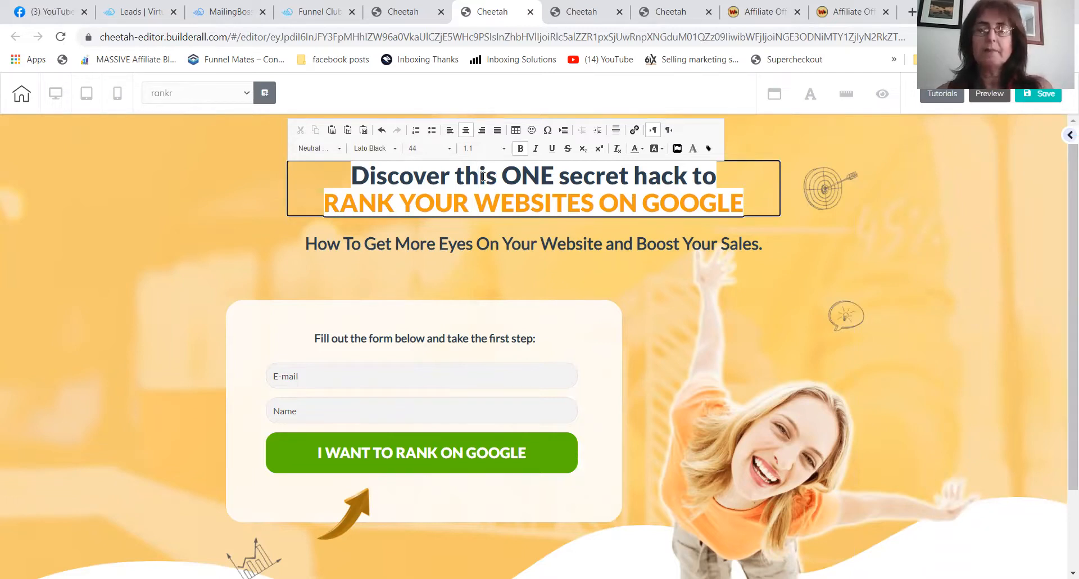
pyautogui.press('BackSpace')
pyautogui.press('BackSpace')
pyautogui.press('BackSpace')
pyautogui.press('BackSpace')
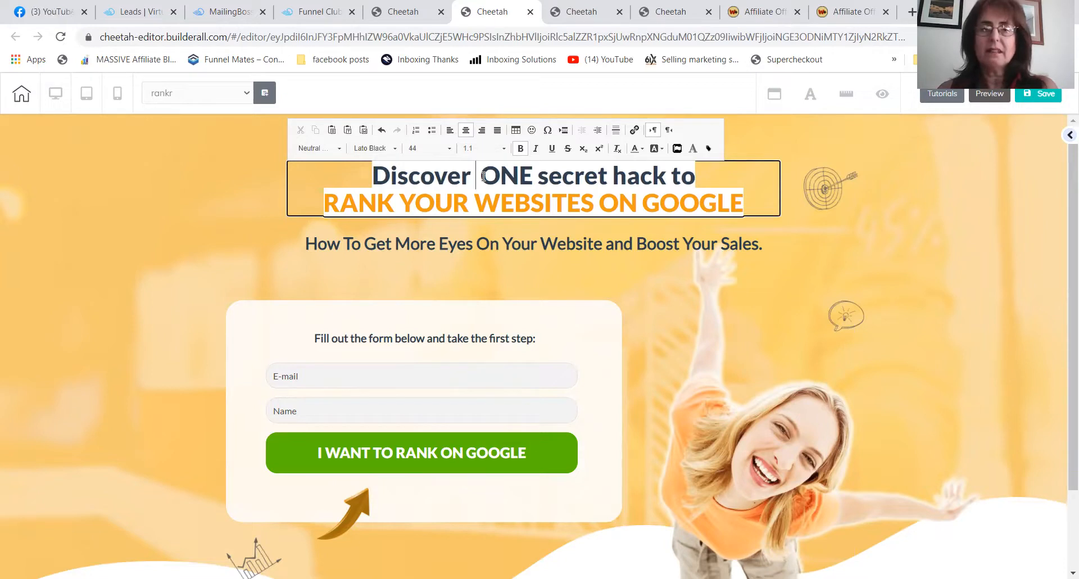
pyautogui.write('ht')
pyautogui.write('is A')
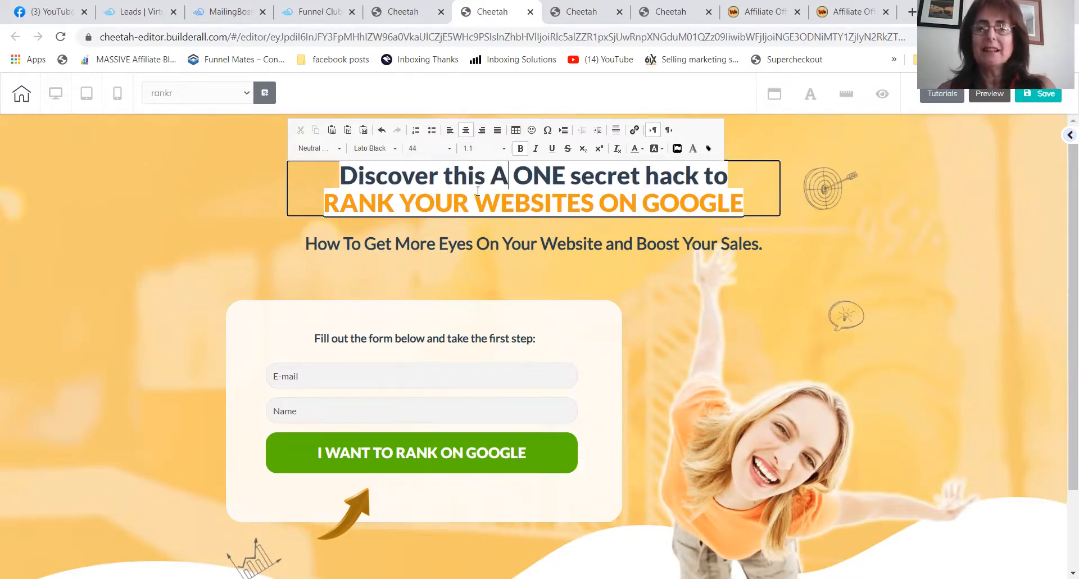
pyautogui.write('MAZING')
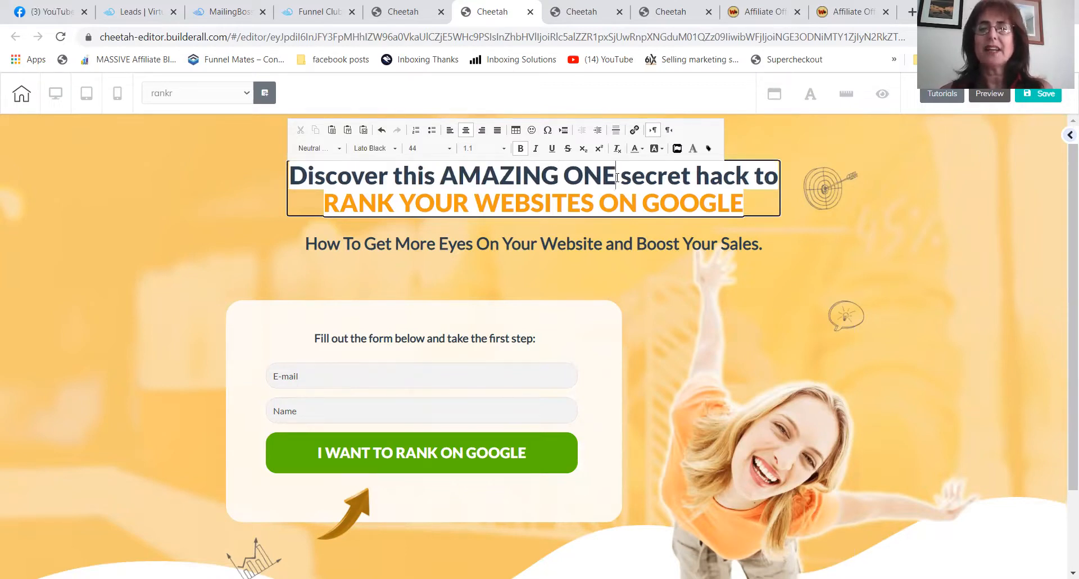
pyautogui.press('BackSpace')
pyautogui.press('BackSpace')
pyautogui.press('BackSpace')
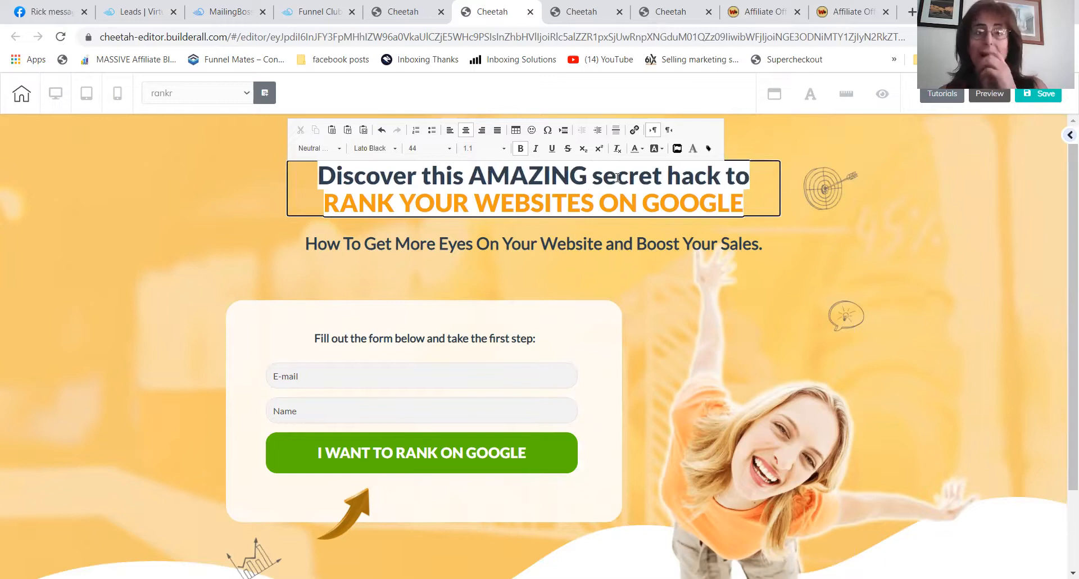
# Look at the image replacement options and uploaded files for the woman's picture, leaving the picture as it is.
pyautogui.click(728, 421)
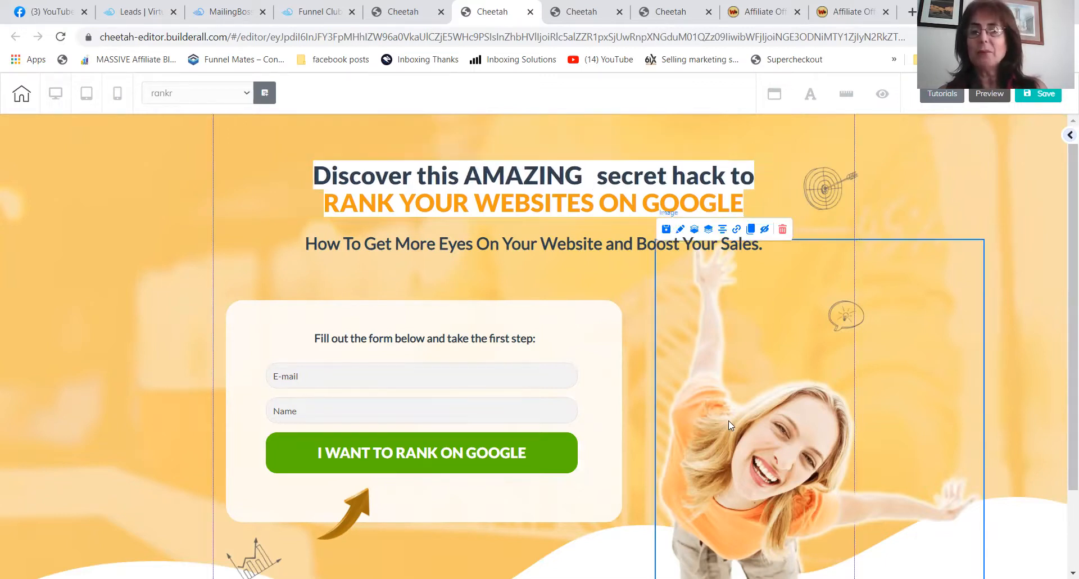
pyautogui.click(679, 229)
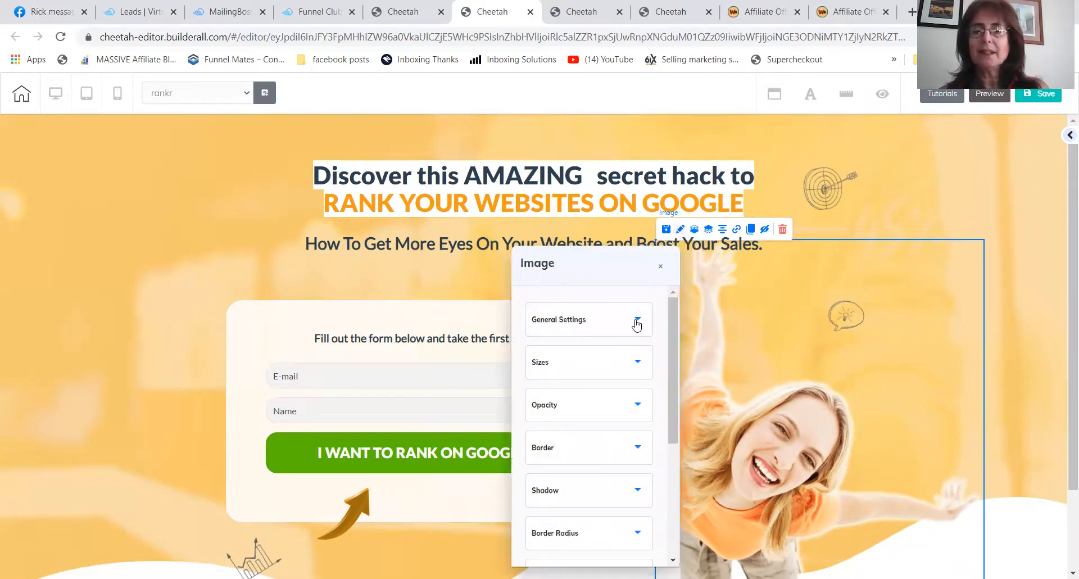
pyautogui.click(637, 321)
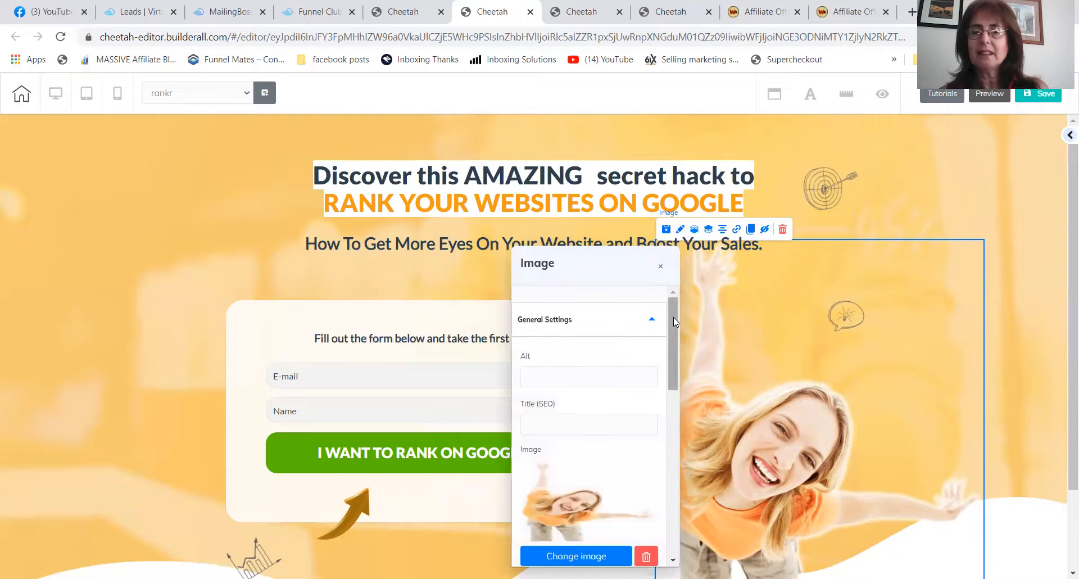
pyautogui.scroll(-4, 677, 345)
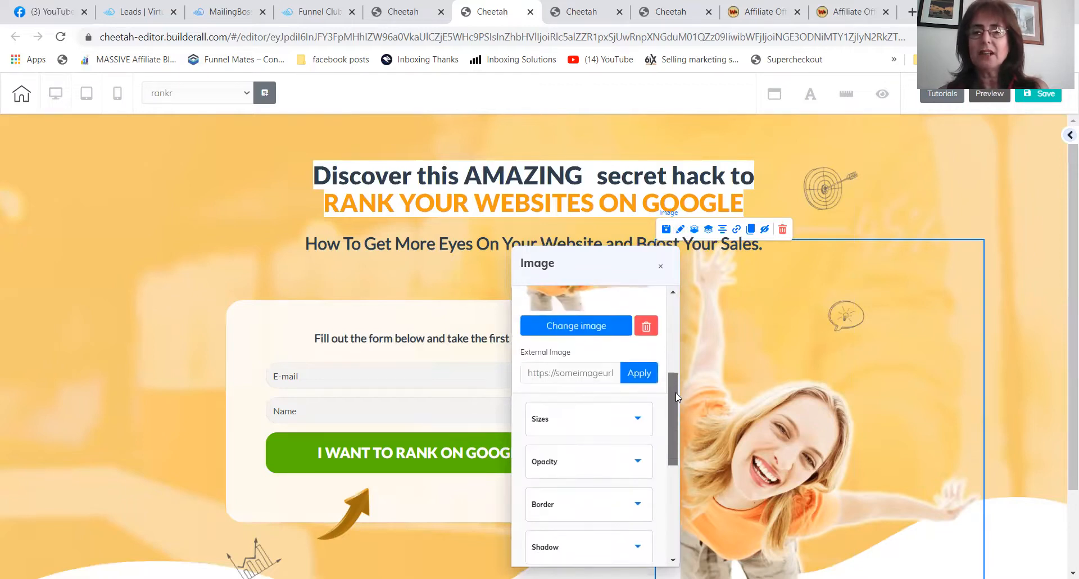
pyautogui.click(565, 331)
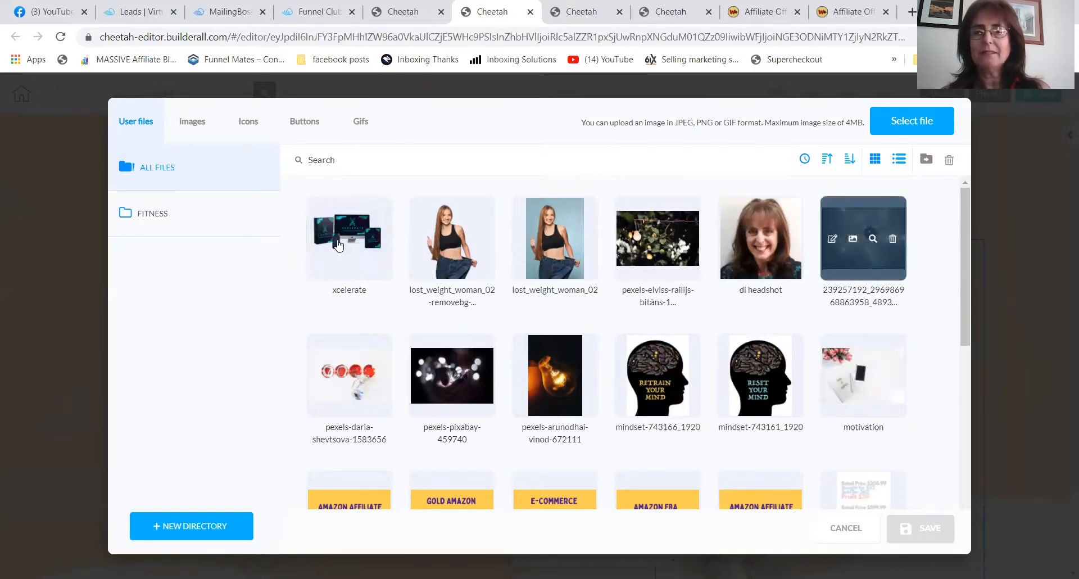
pyautogui.click(369, 270)
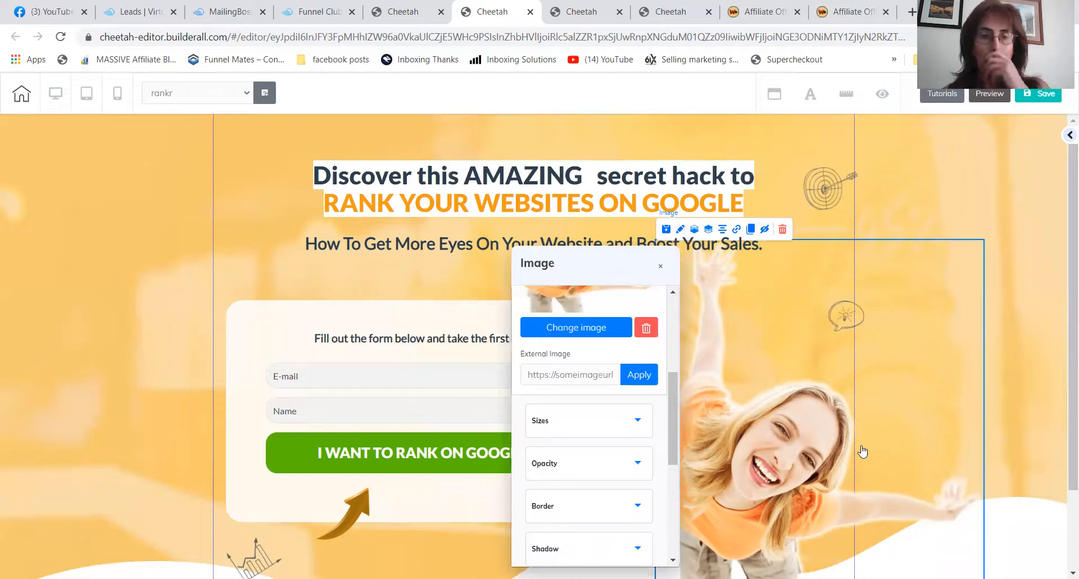
pyautogui.click(661, 267)
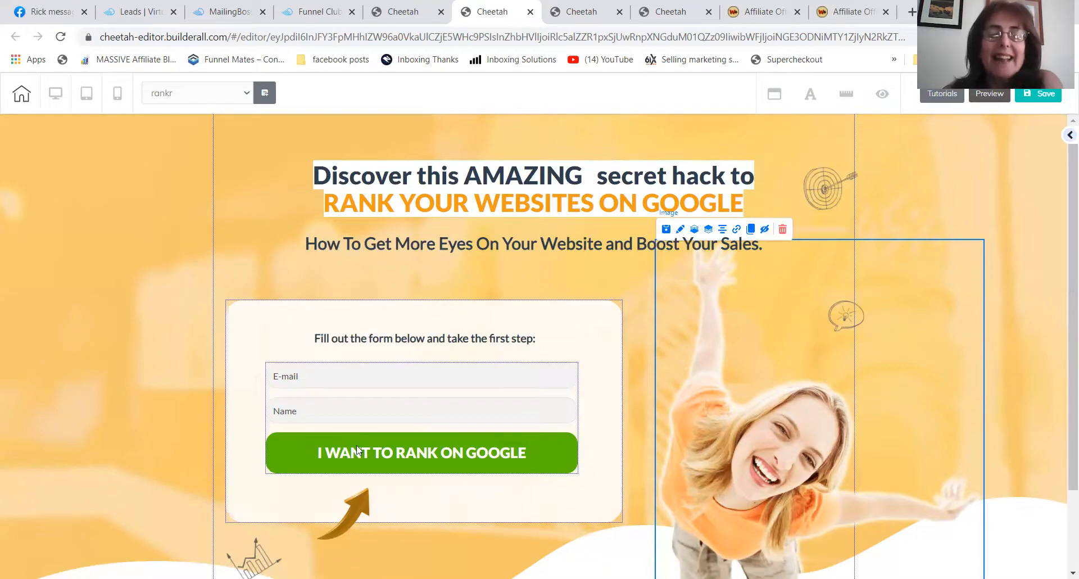
# Check where the green button's wording is edited in the MailingBoss form's headline settings, leaving the text as it is.
pyautogui.doubleClick(402, 446)
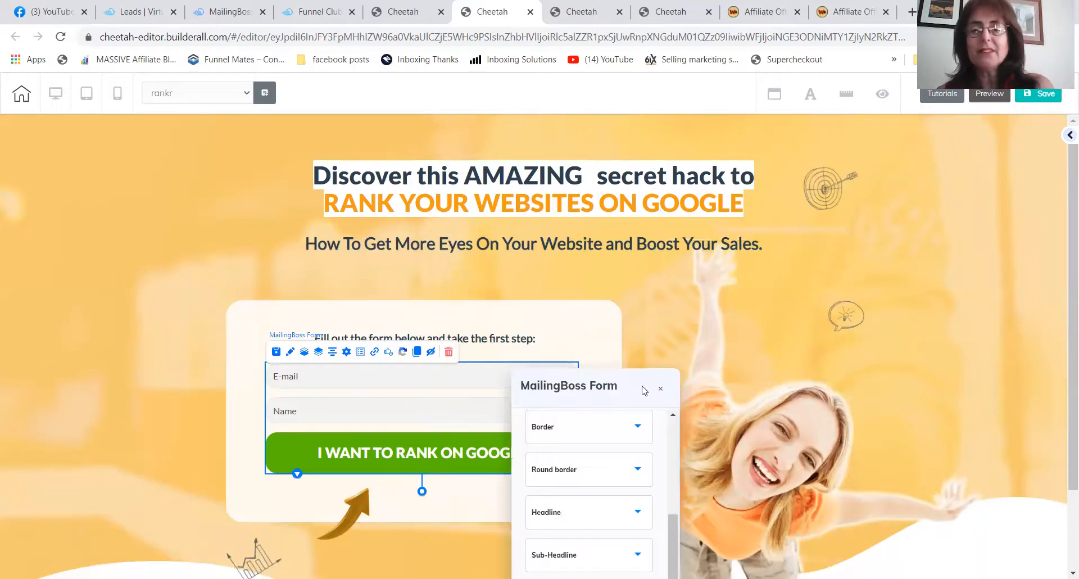
pyautogui.moveTo(643, 389); pyautogui.dragTo(784, 160)
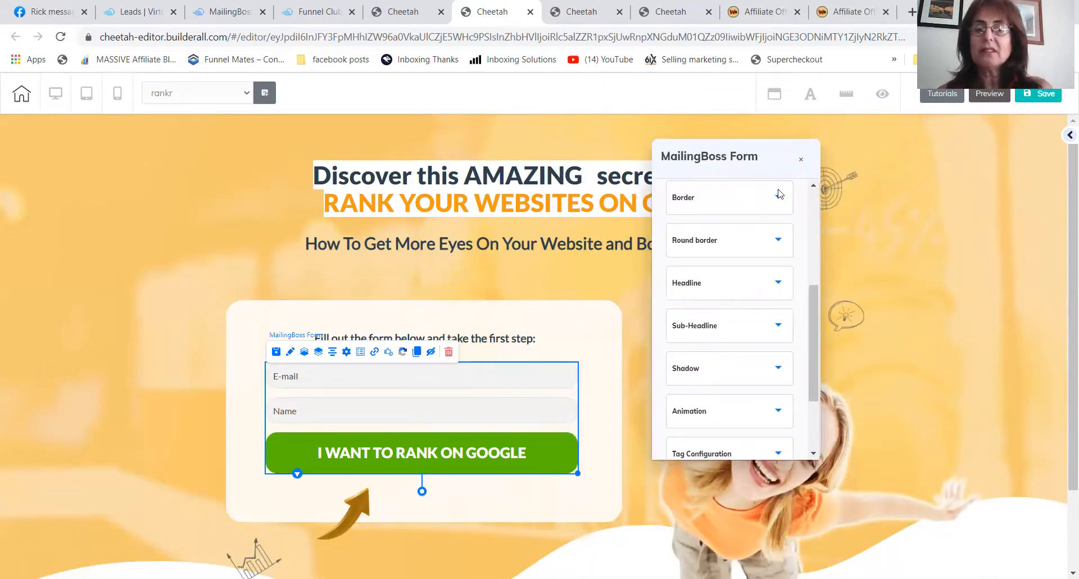
pyautogui.click(778, 283)
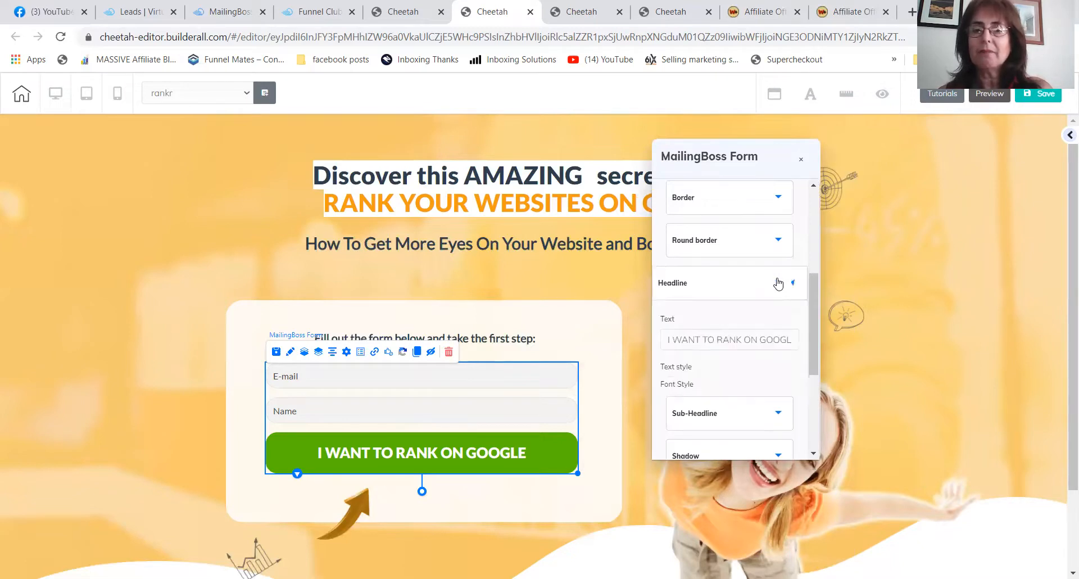
pyautogui.click(791, 341)
pyautogui.write('###')
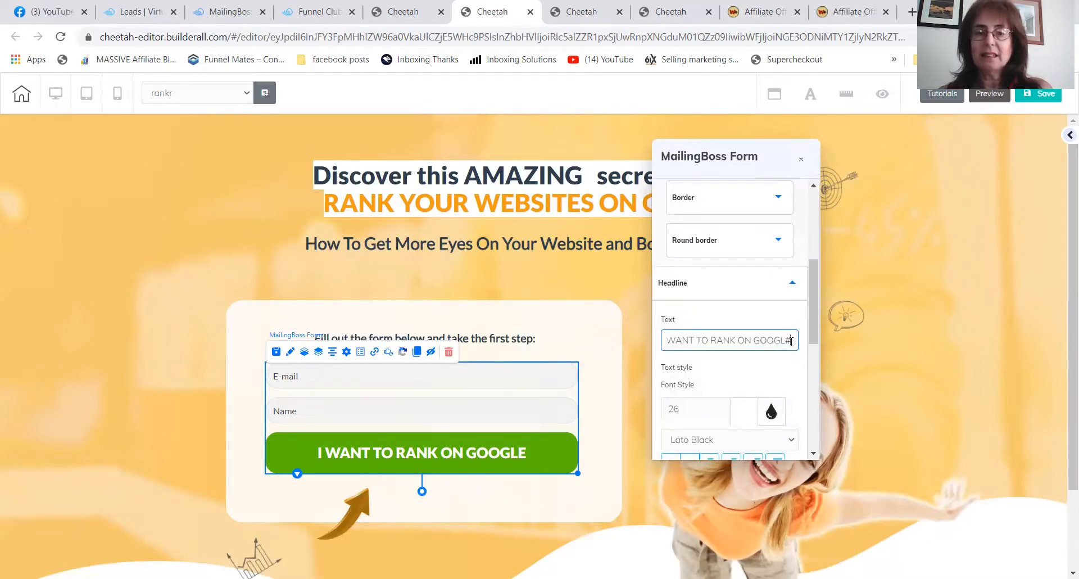
pyautogui.press('BackSpace')
pyautogui.press('BackSpace')
pyautogui.press('BackSpace')
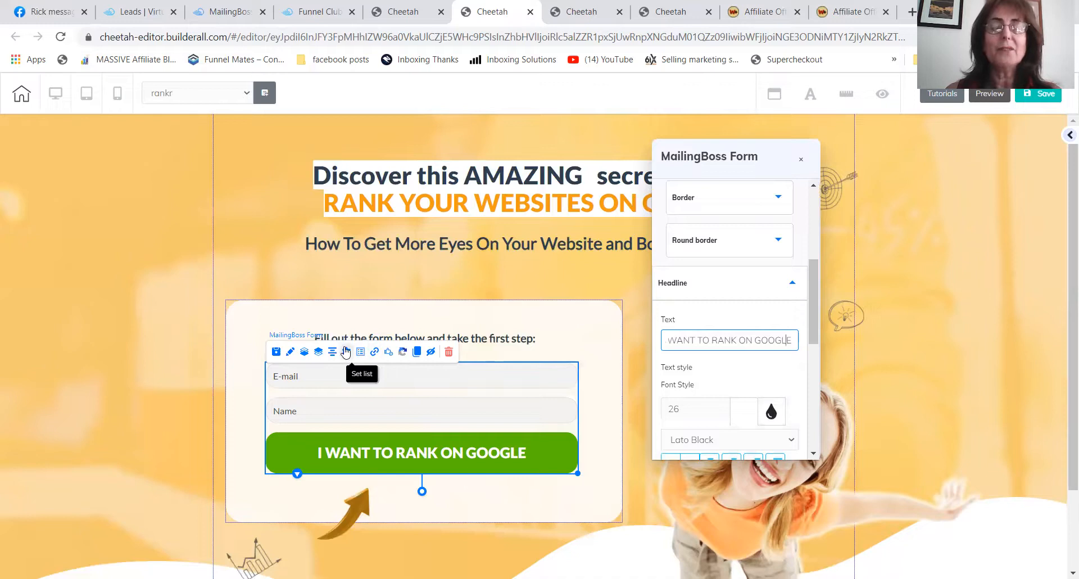
pyautogui.click(802, 163)
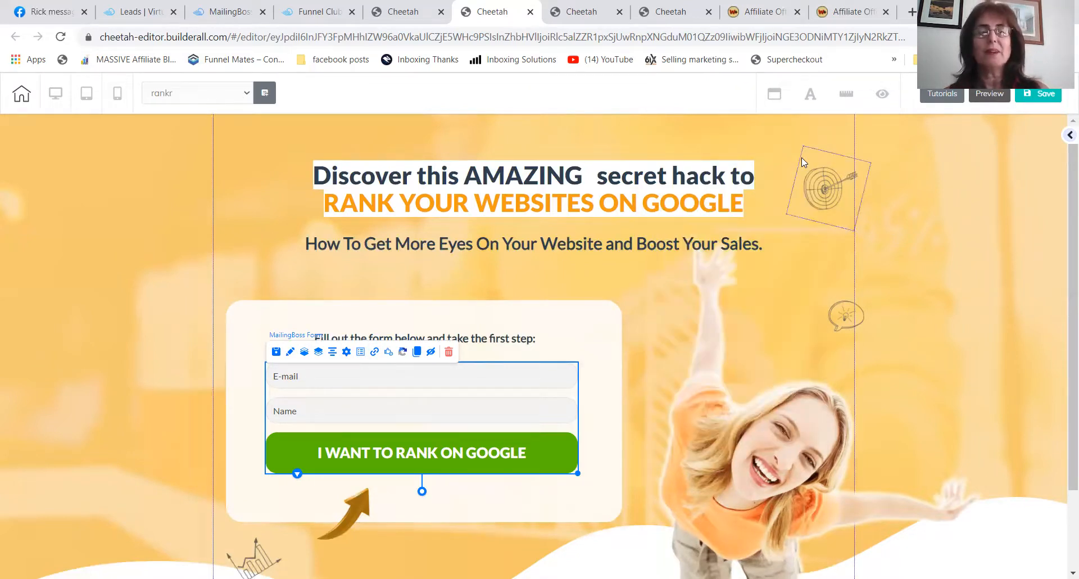
# Connect the opt-in form to the MailingBoss list form "Default Form / rankr" and save the choice.
pyautogui.click(345, 354)
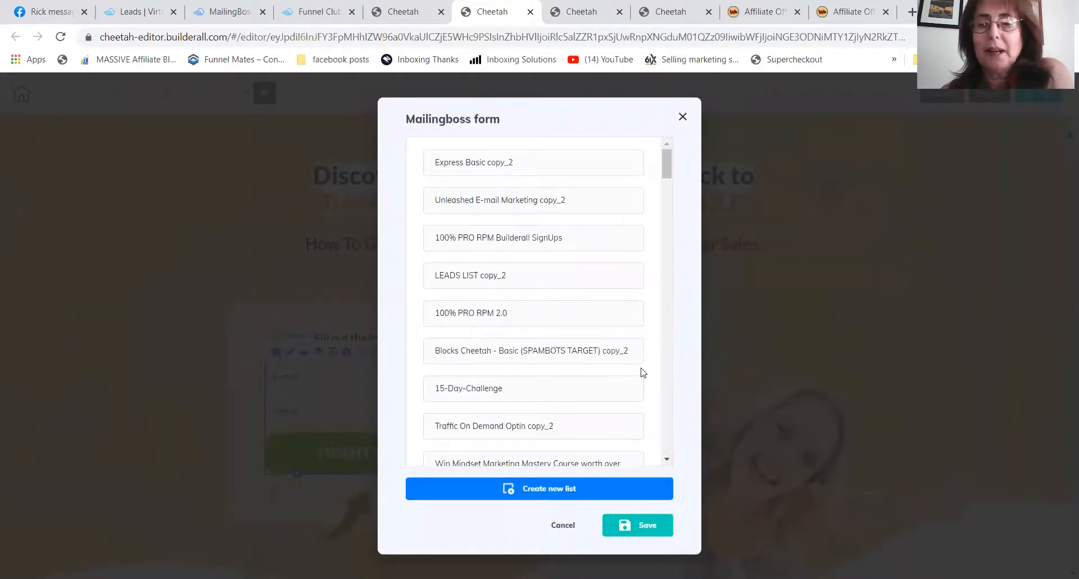
pyautogui.click(666, 460)
pyautogui.scroll(-15, 666, 459)
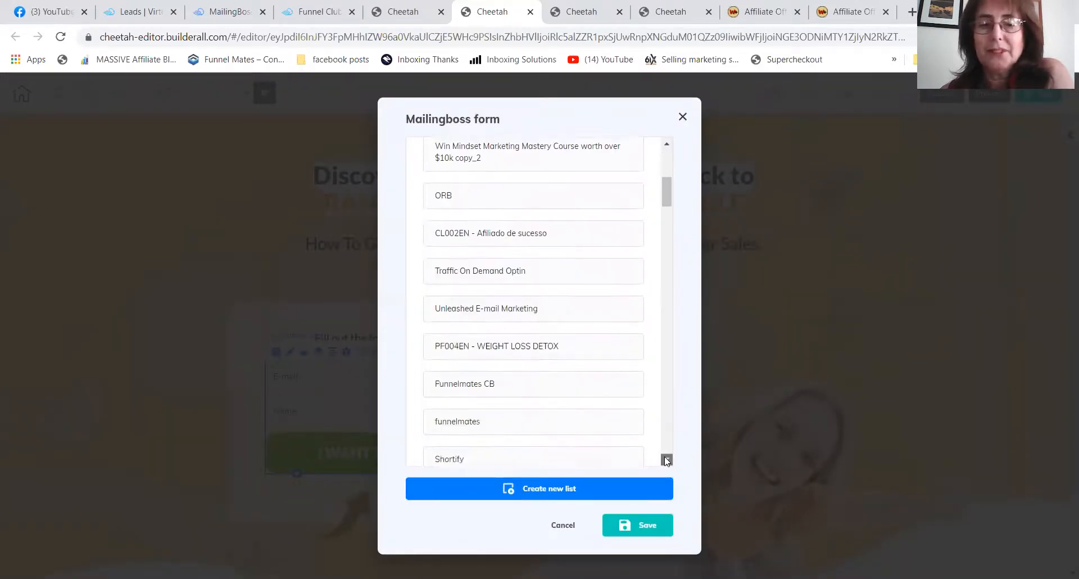
pyautogui.scroll(-15, 667, 459)
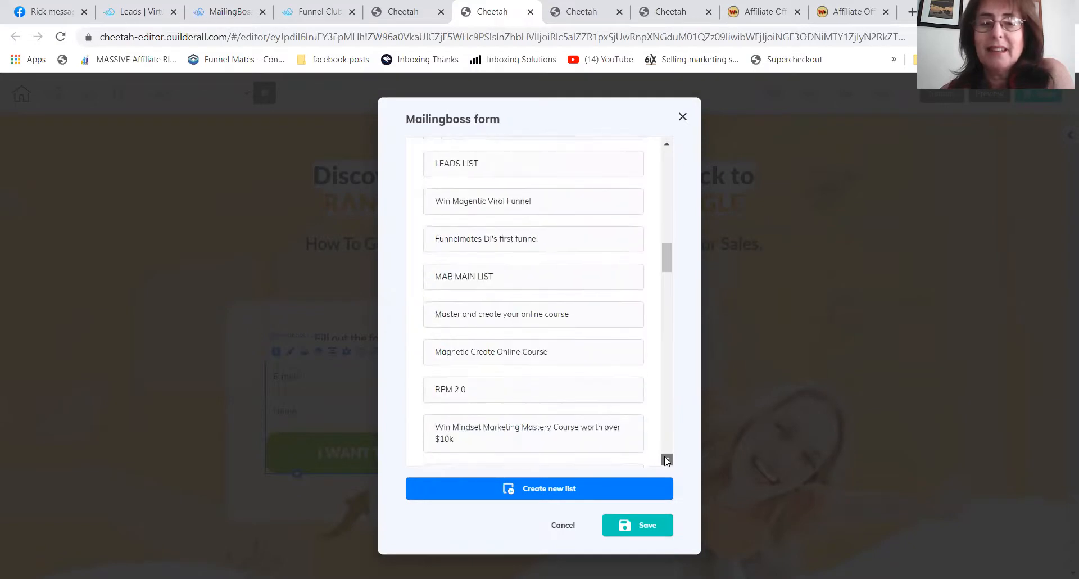
pyautogui.scroll(-15, 666, 460)
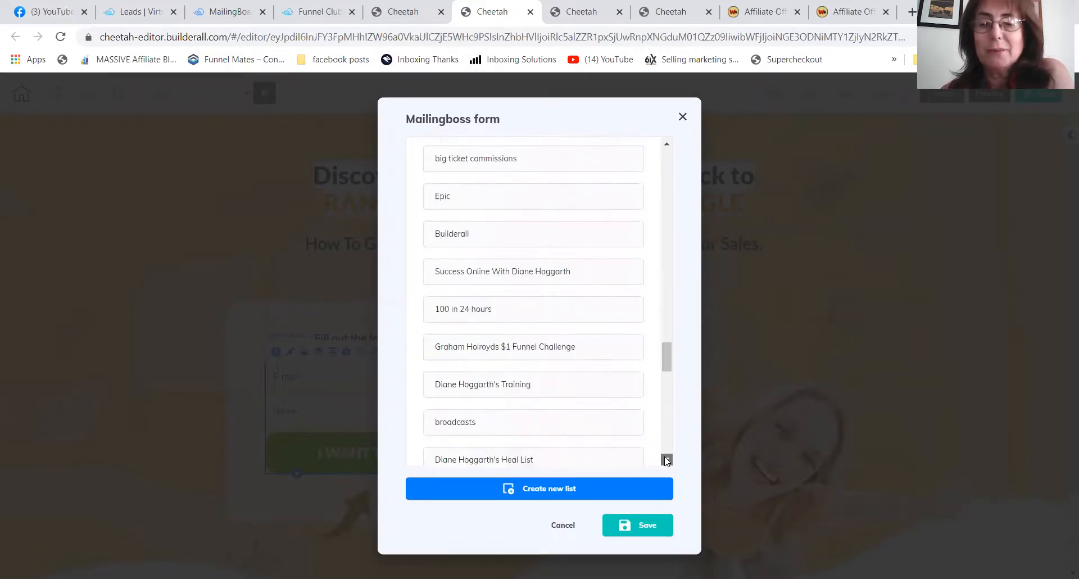
pyautogui.scroll(-3, 666, 459)
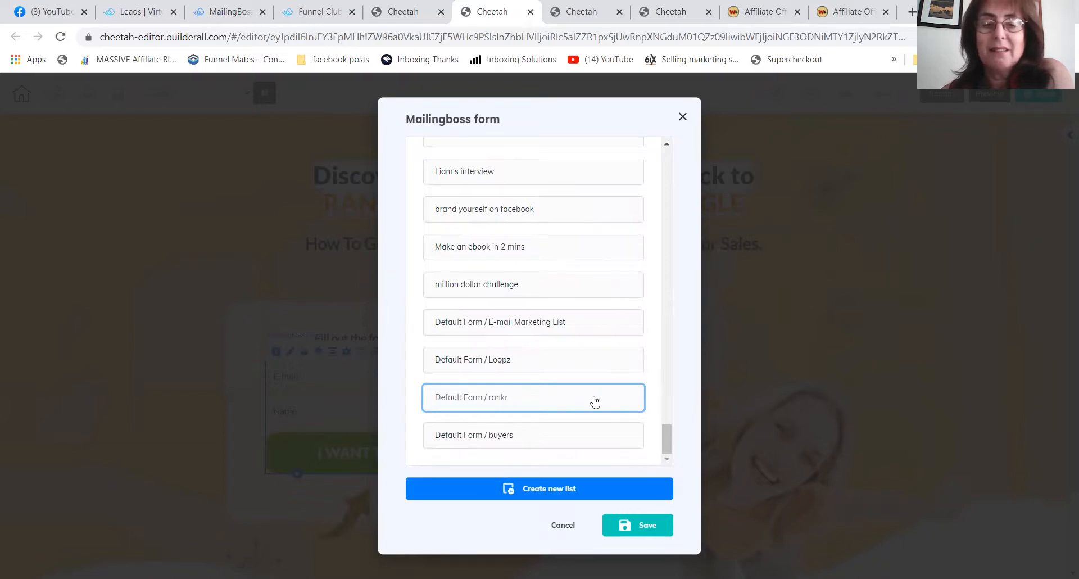
pyautogui.click(635, 535)
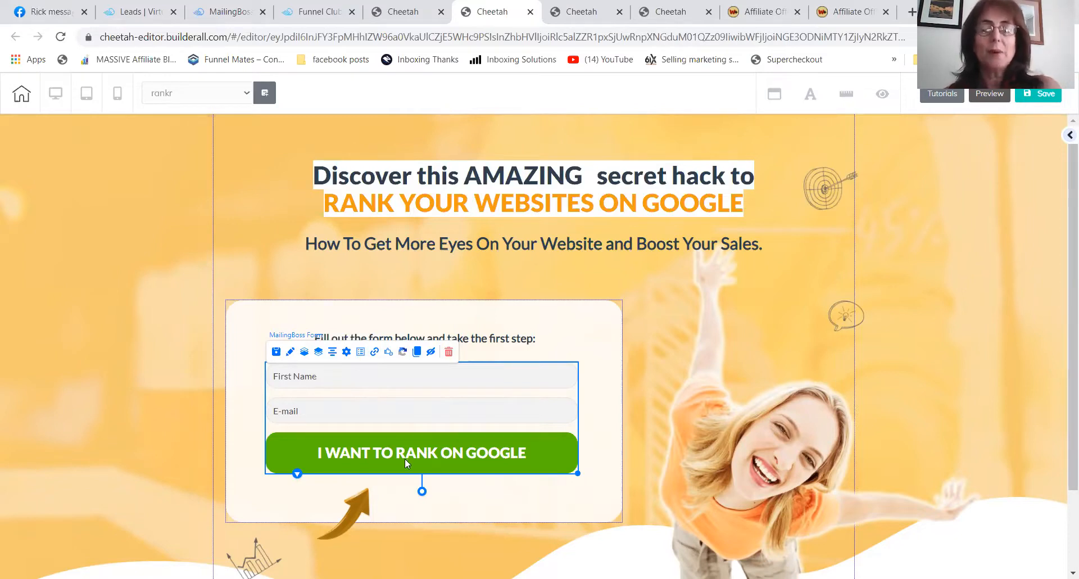
# Select the PENDING page as the Subscribe pending link in the form's list URL settings.
pyautogui.click(375, 353)
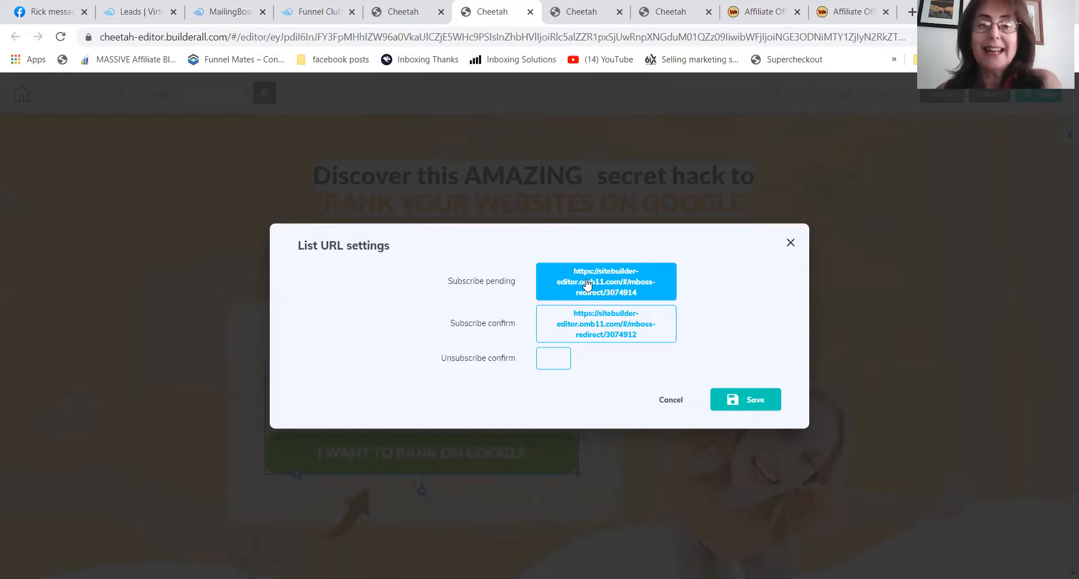
pyautogui.click(587, 284)
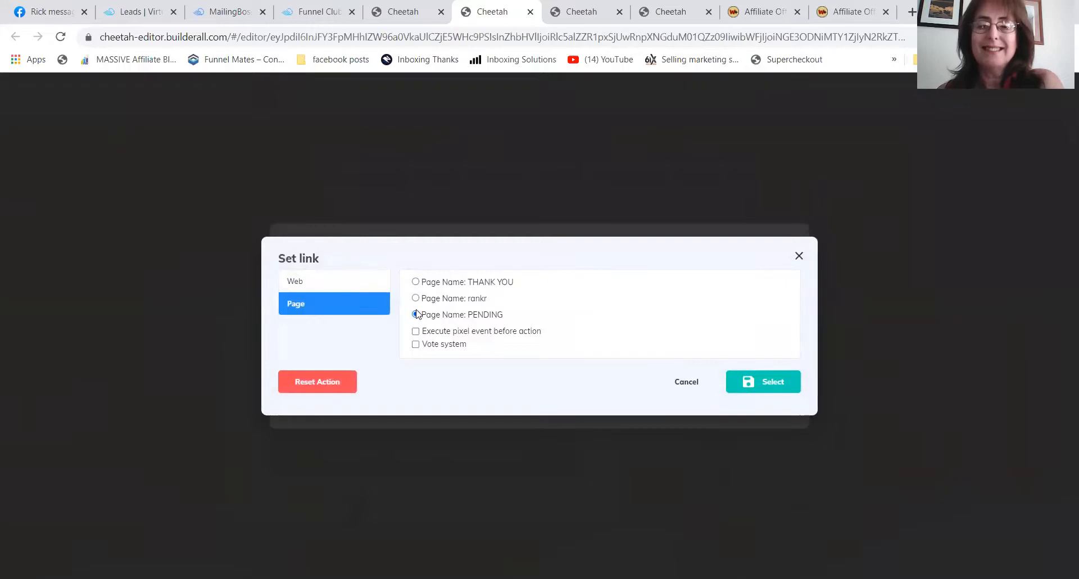
pyautogui.click(771, 383)
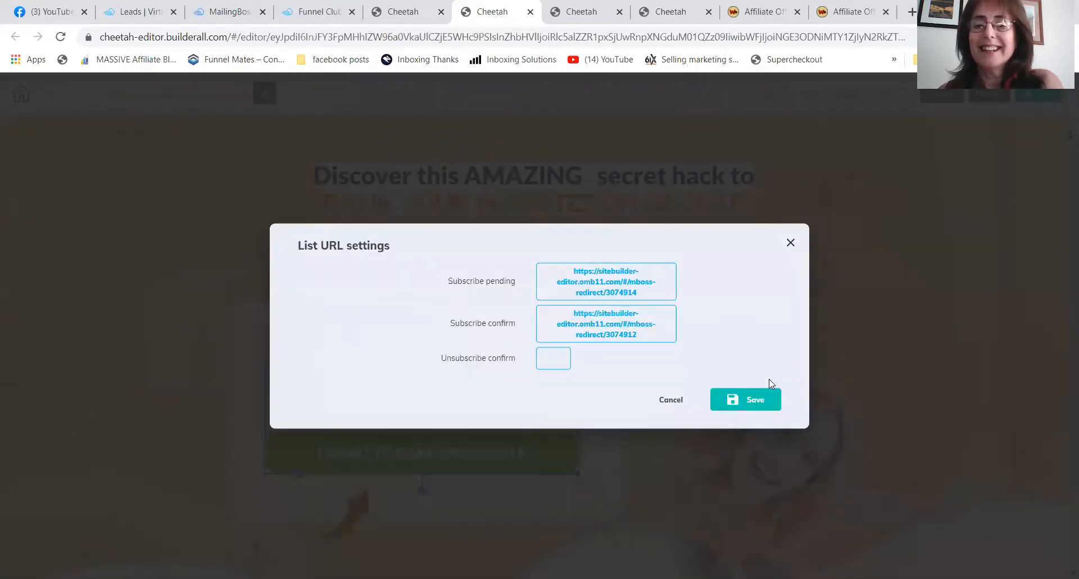
# Check the page and web URL options for the Subscribe confirm link, and close the list URL settings without saving.
pyautogui.click(616, 336)
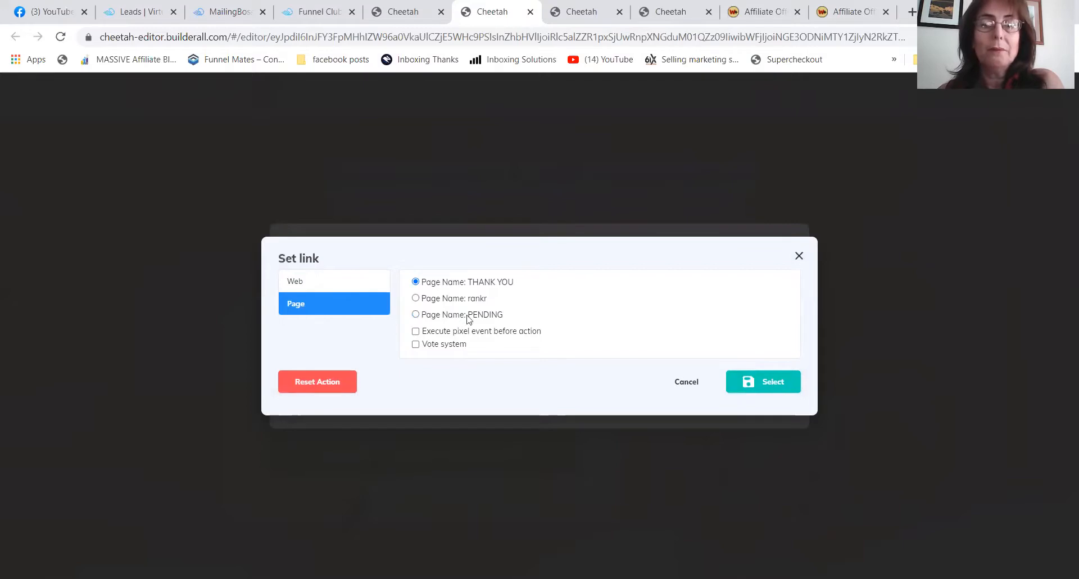
pyautogui.click(321, 282)
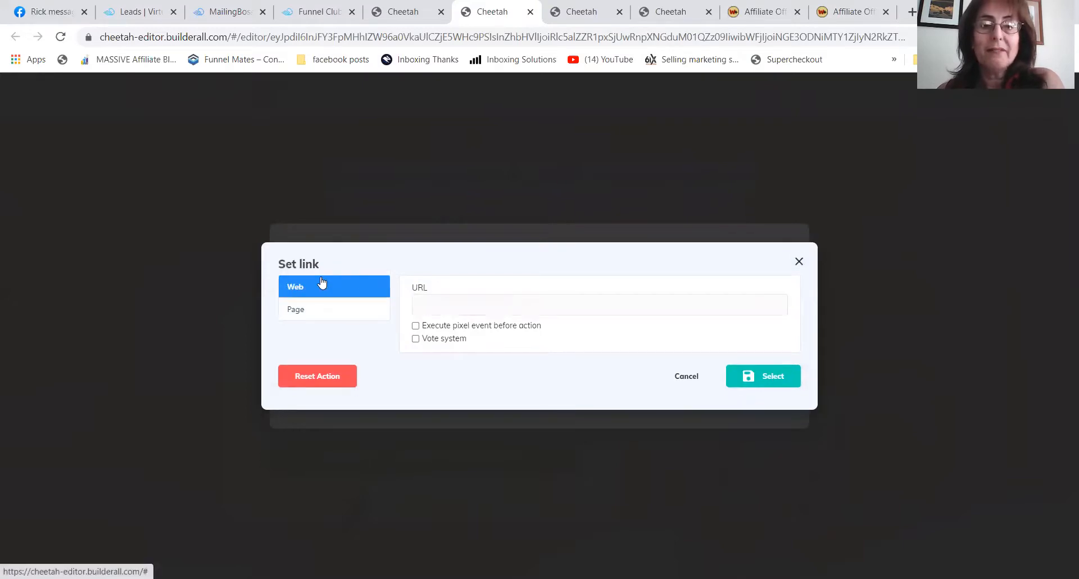
pyautogui.click(463, 308)
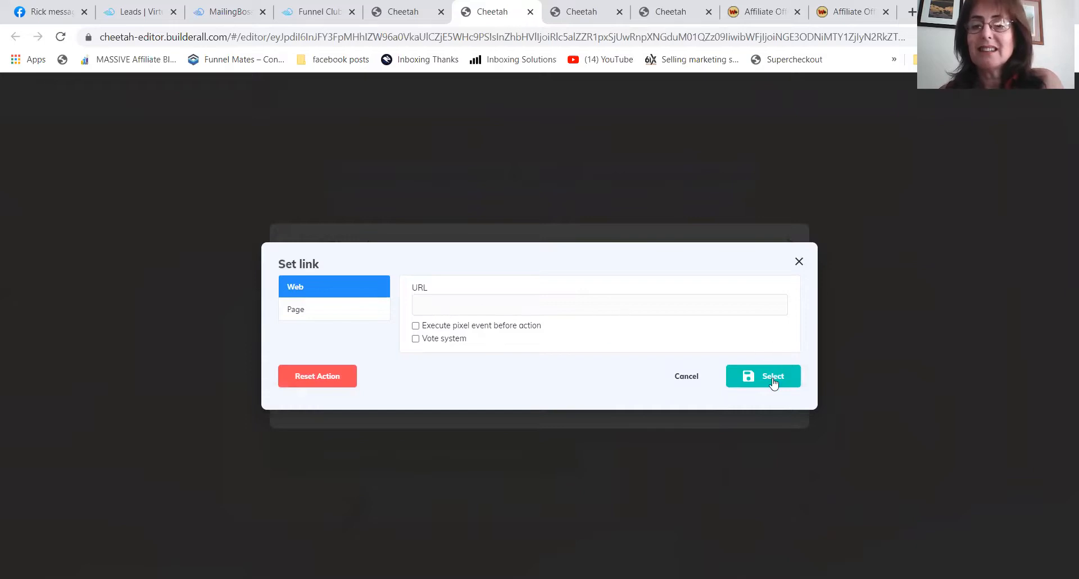
pyautogui.click(799, 262)
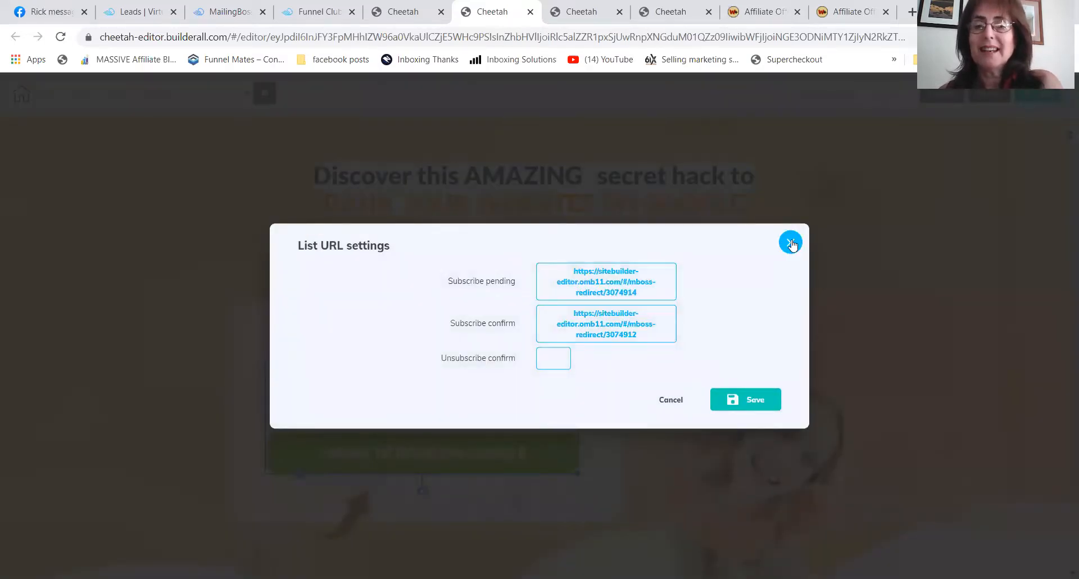
pyautogui.click(791, 243)
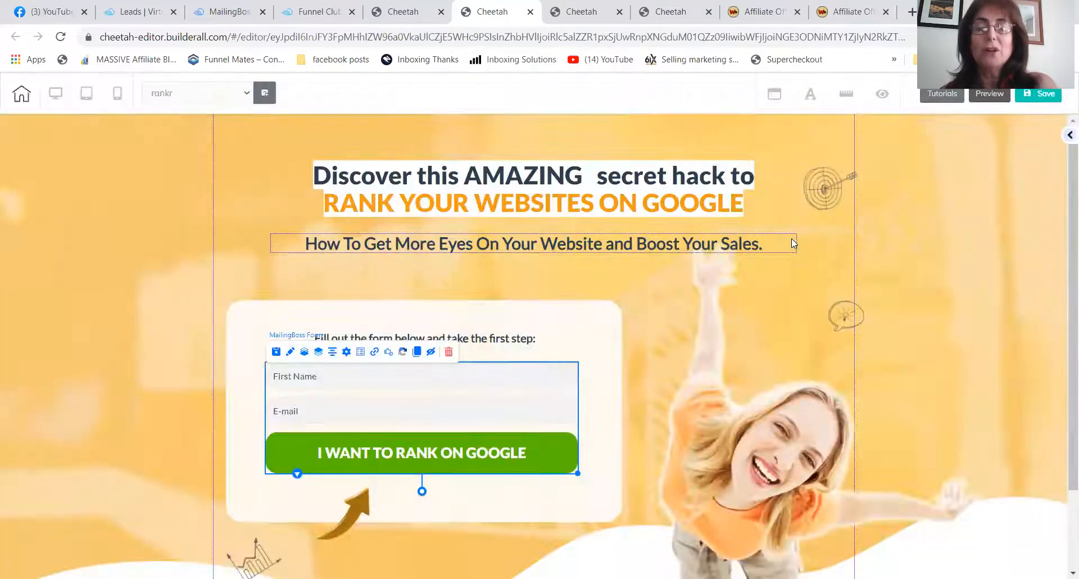